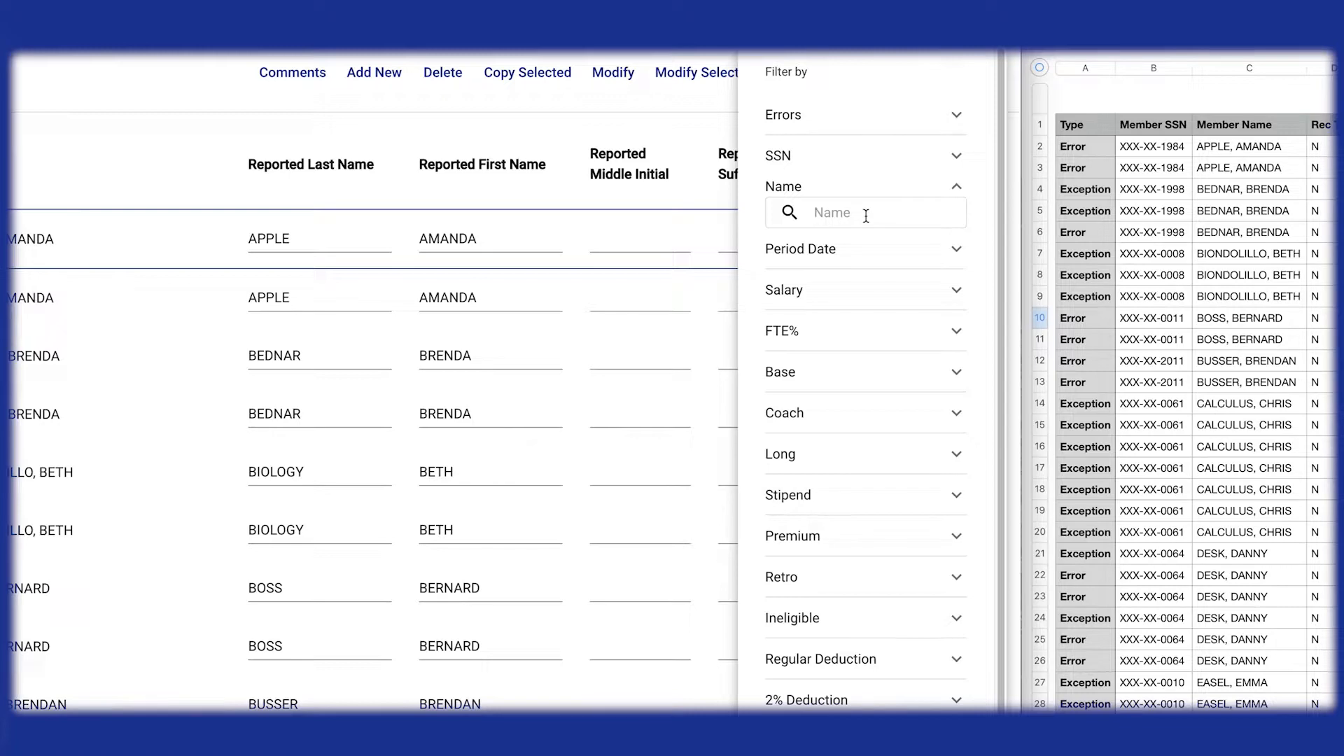
Step: Filter the deduction report details by the last name of the first member in the list
{"action": "type", "text": "apple"}
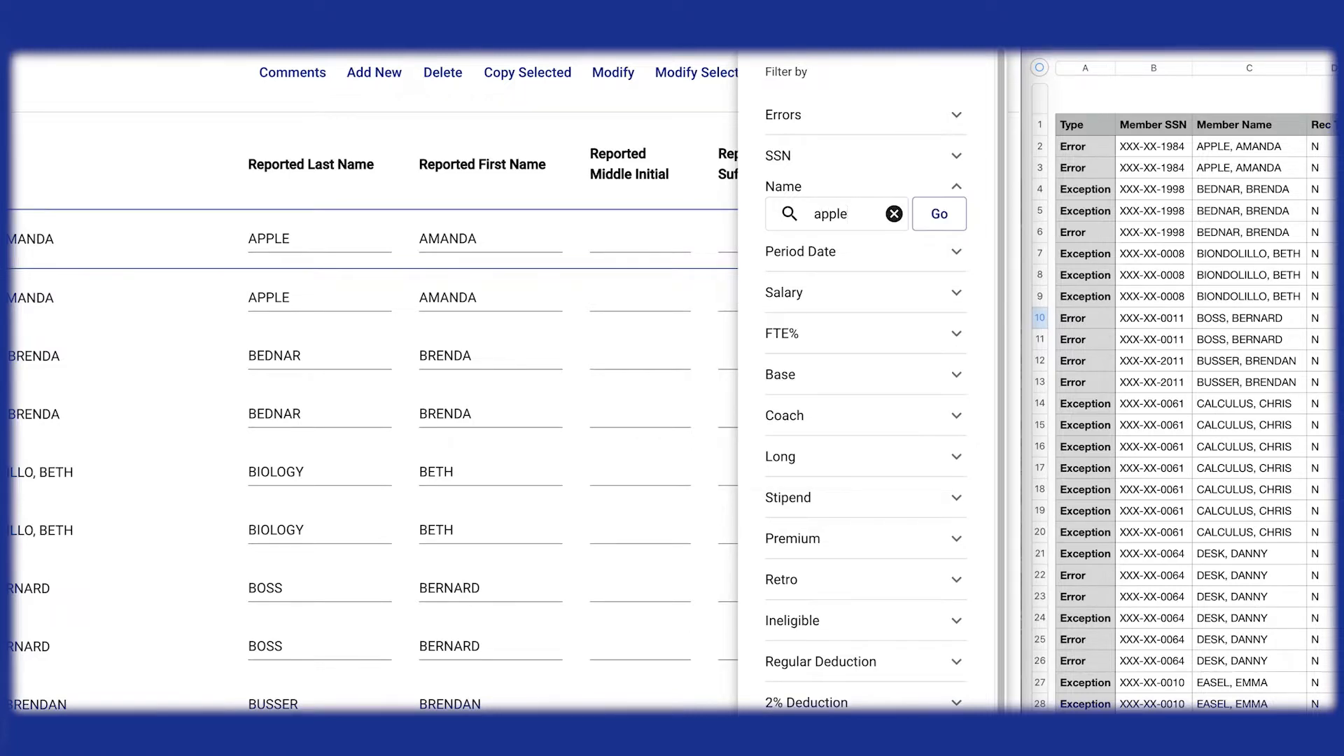
{"action": "left_click", "coordinate": [959, 220]}
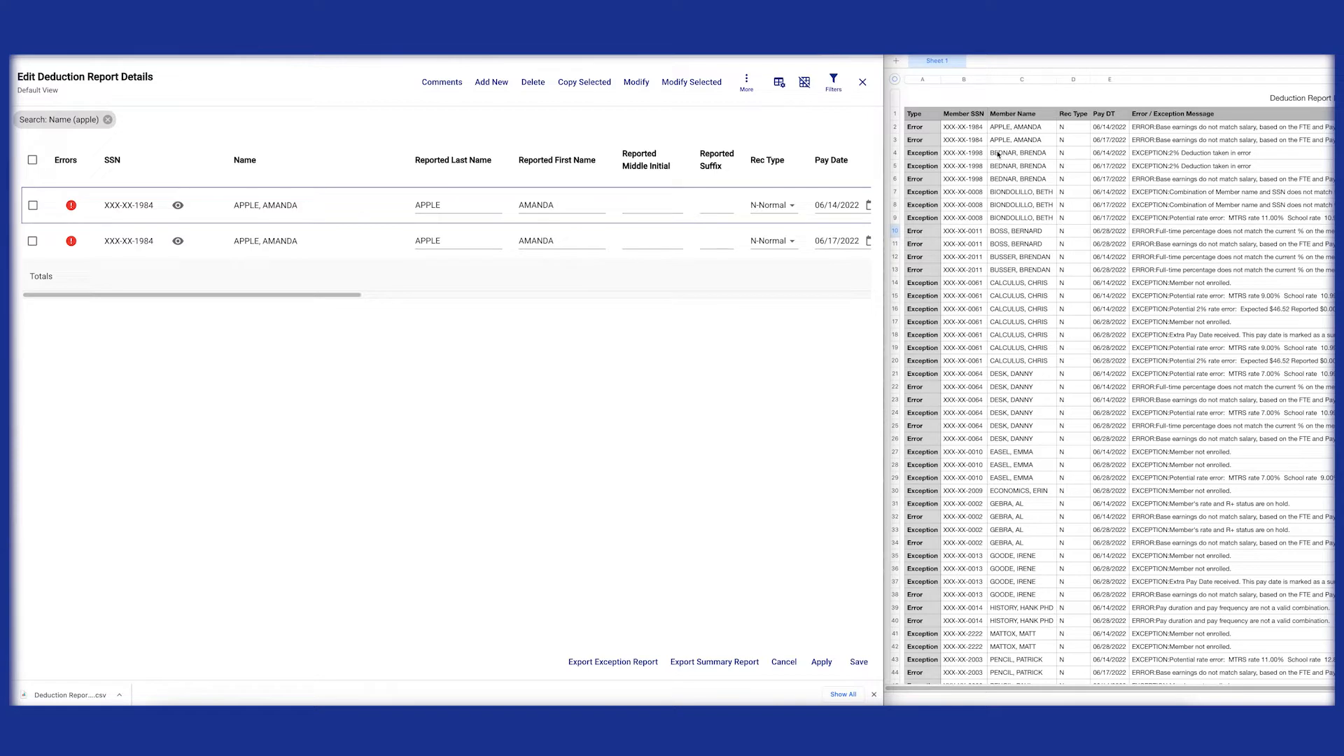
Step: Replace the name filter with the last name of the second member on the exported error list
{"action": "left_click", "coordinate": [833, 82]}
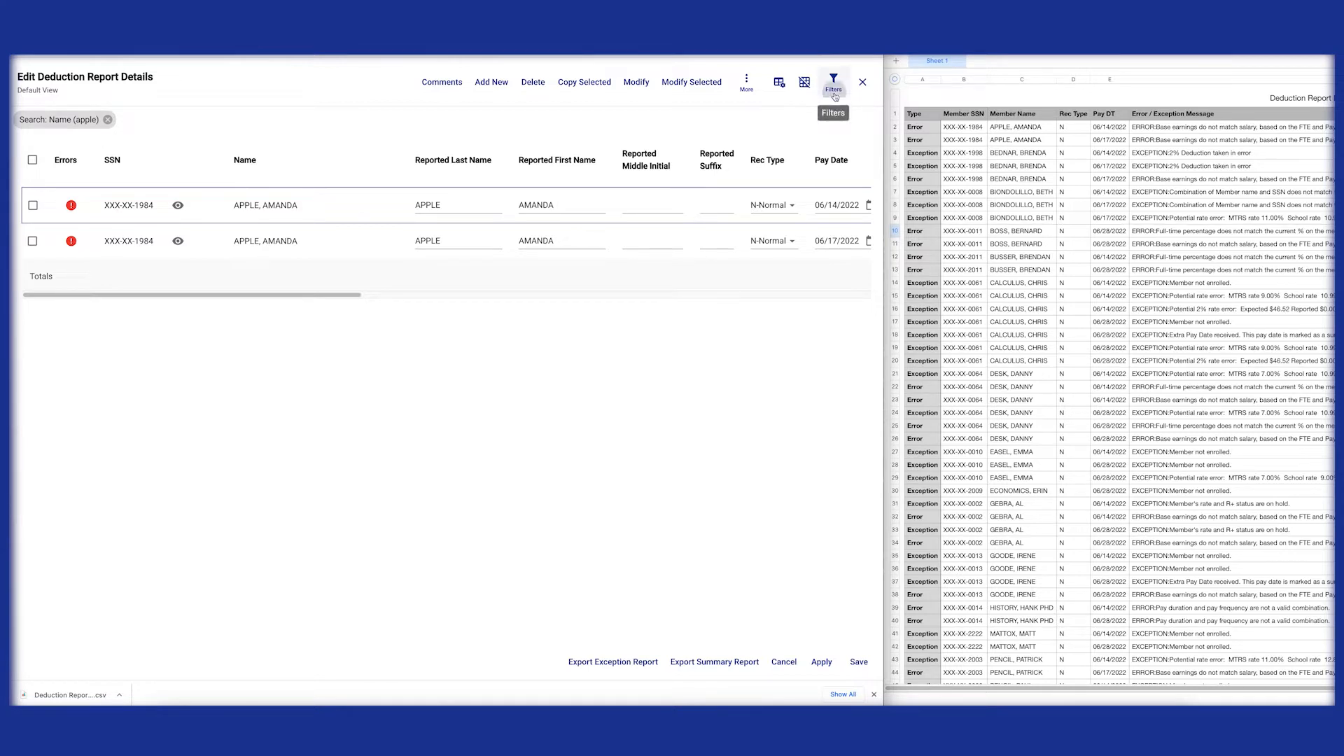
{"action": "left_click", "coordinate": [844, 158]}
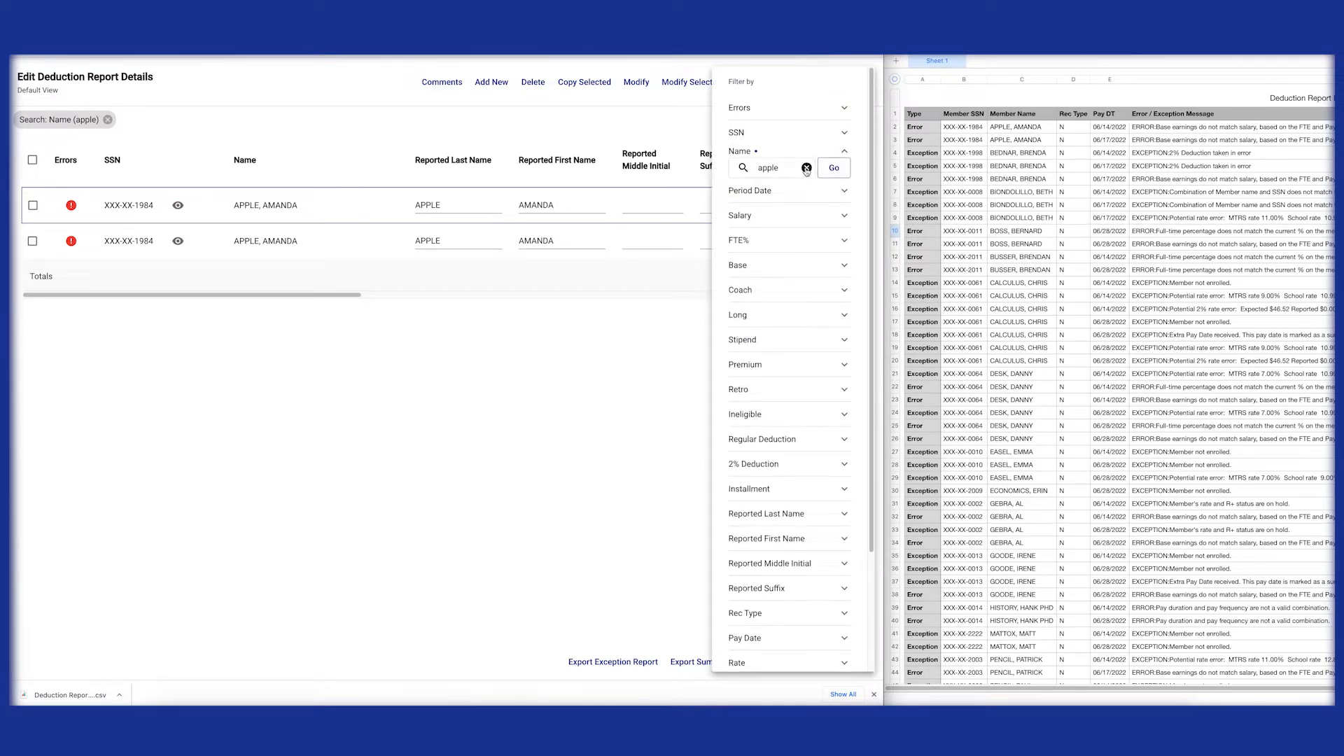
{"action": "left_click", "coordinate": [764, 168]}
{"action": "type", "text": "bednar"}
{"action": "left_click", "coordinate": [834, 170]}
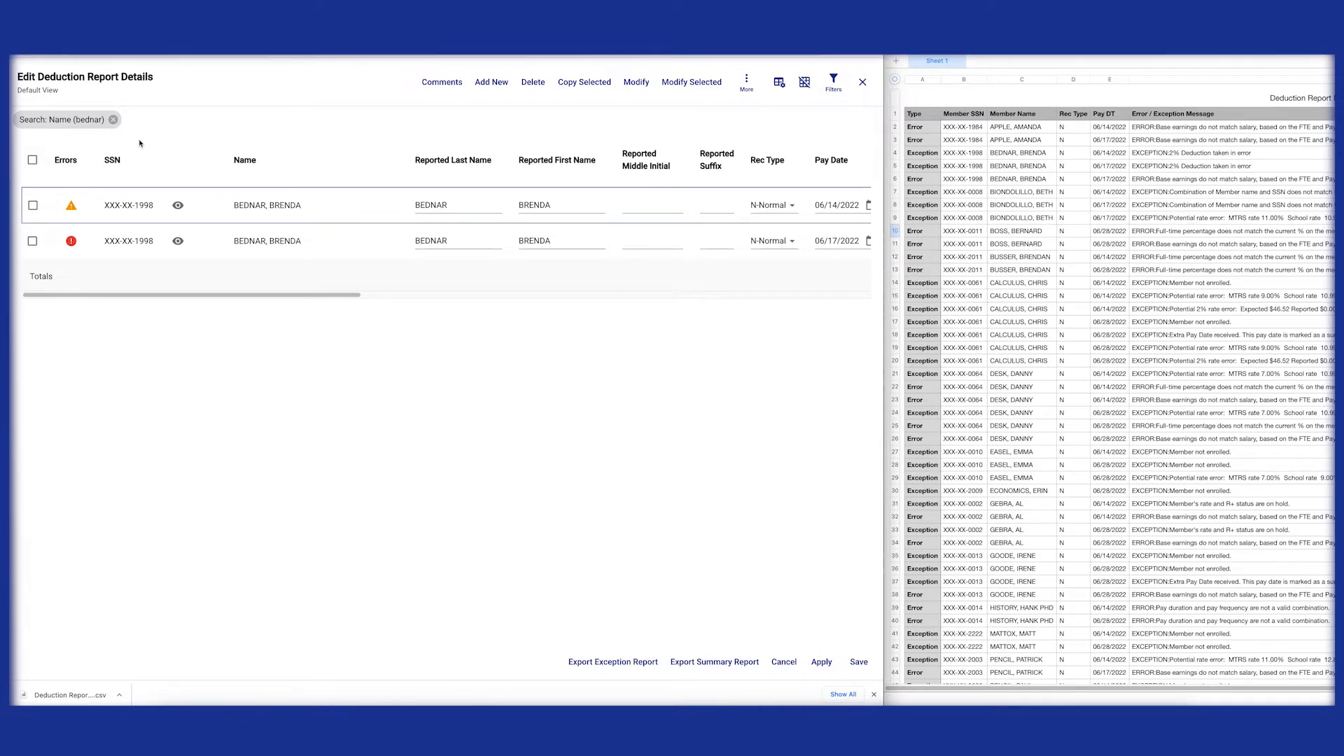
Step: Clear the name search and filter the records by custom pay dates from 06/17/2022 to 06/17/2022
{"action": "left_click", "coordinate": [113, 119]}
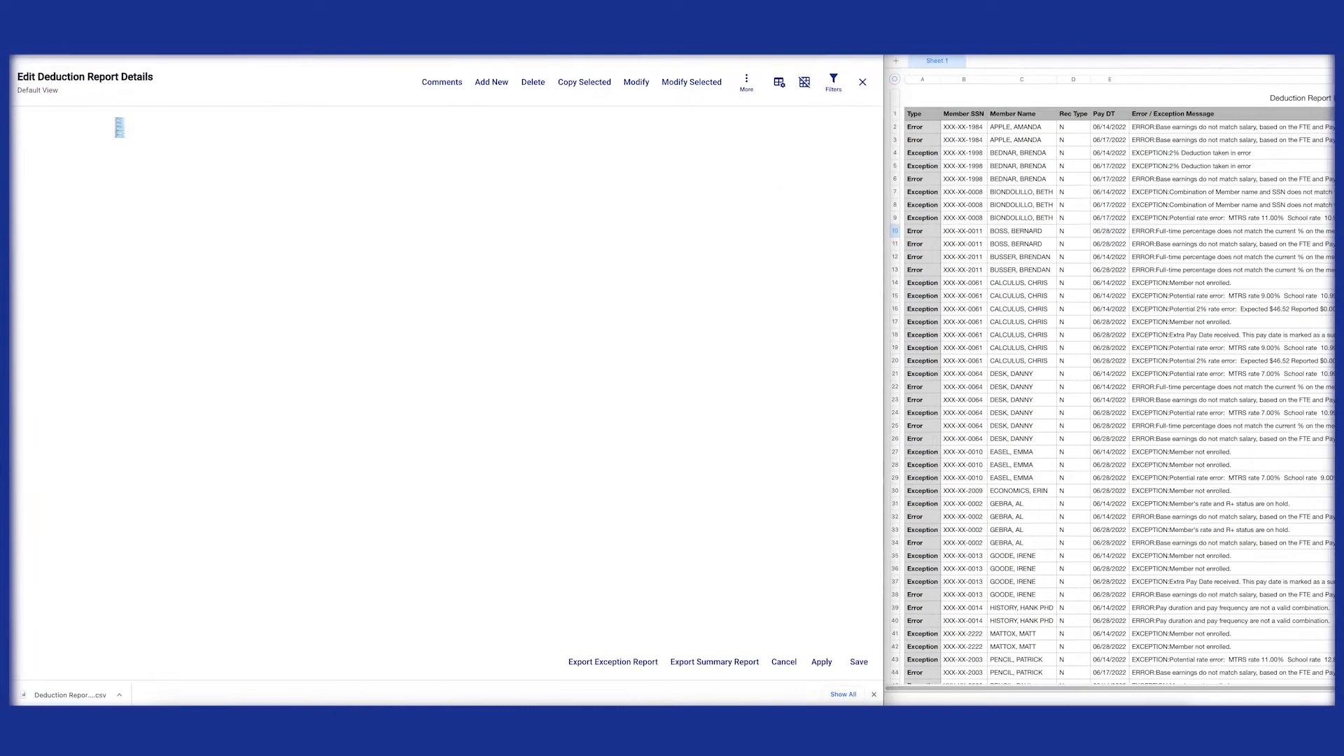
{"action": "left_click", "coordinate": [834, 83]}
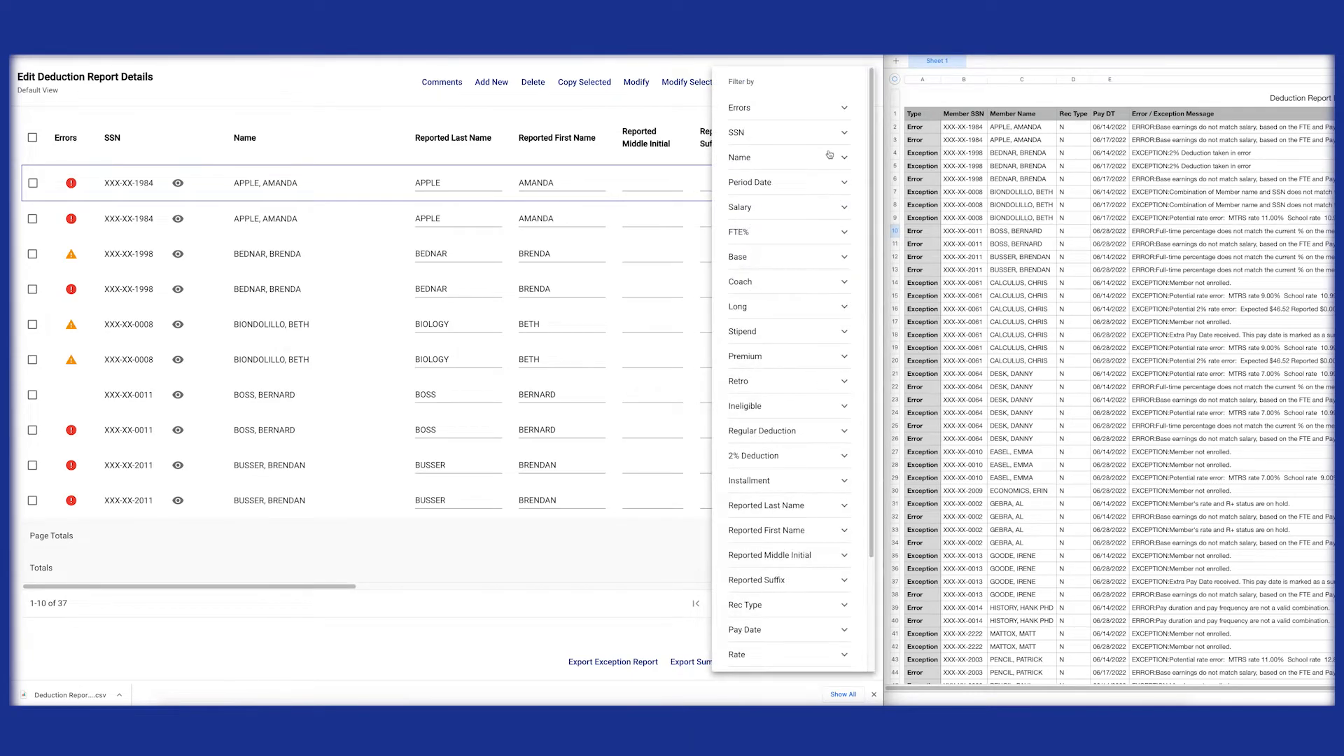
{"action": "scroll", "coordinate": [984, 669], "scroll_direction": "down", "scroll_amount": 3}
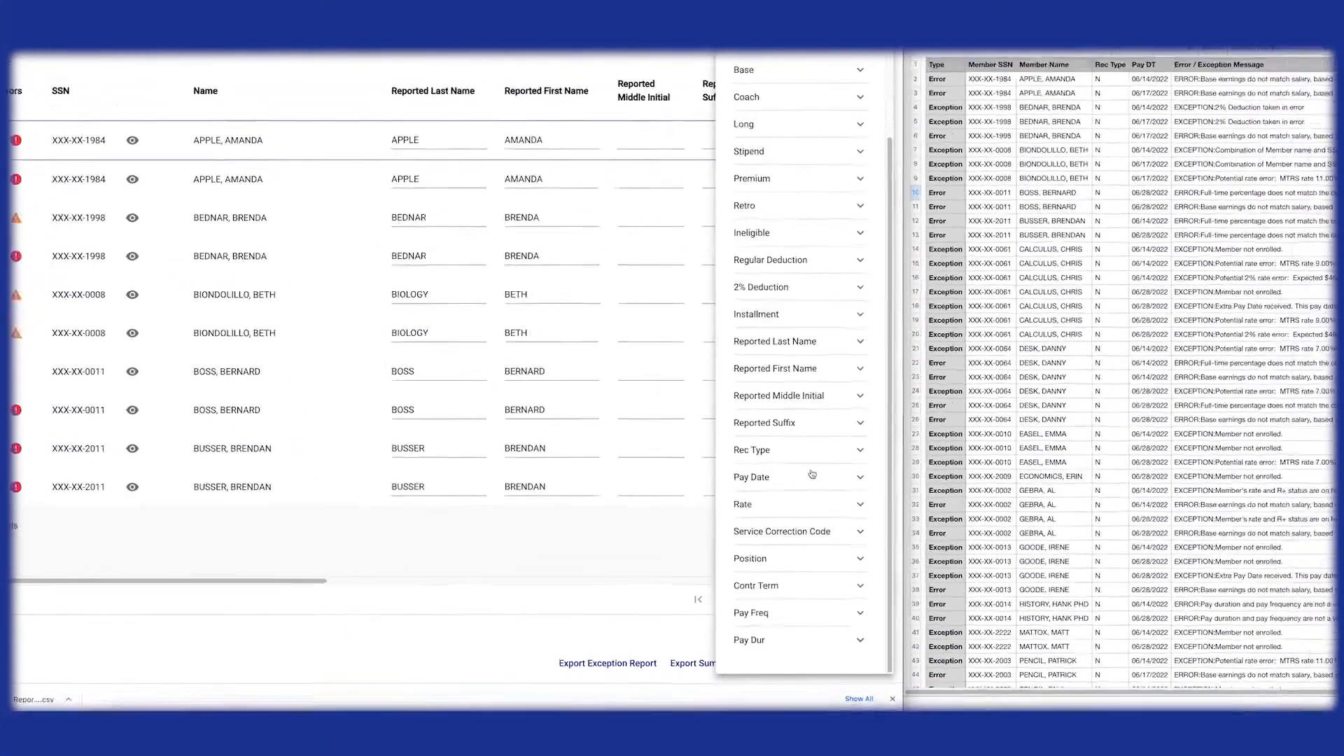
{"action": "scroll", "coordinate": [812, 475], "scroll_direction": "up", "scroll_amount": 5}
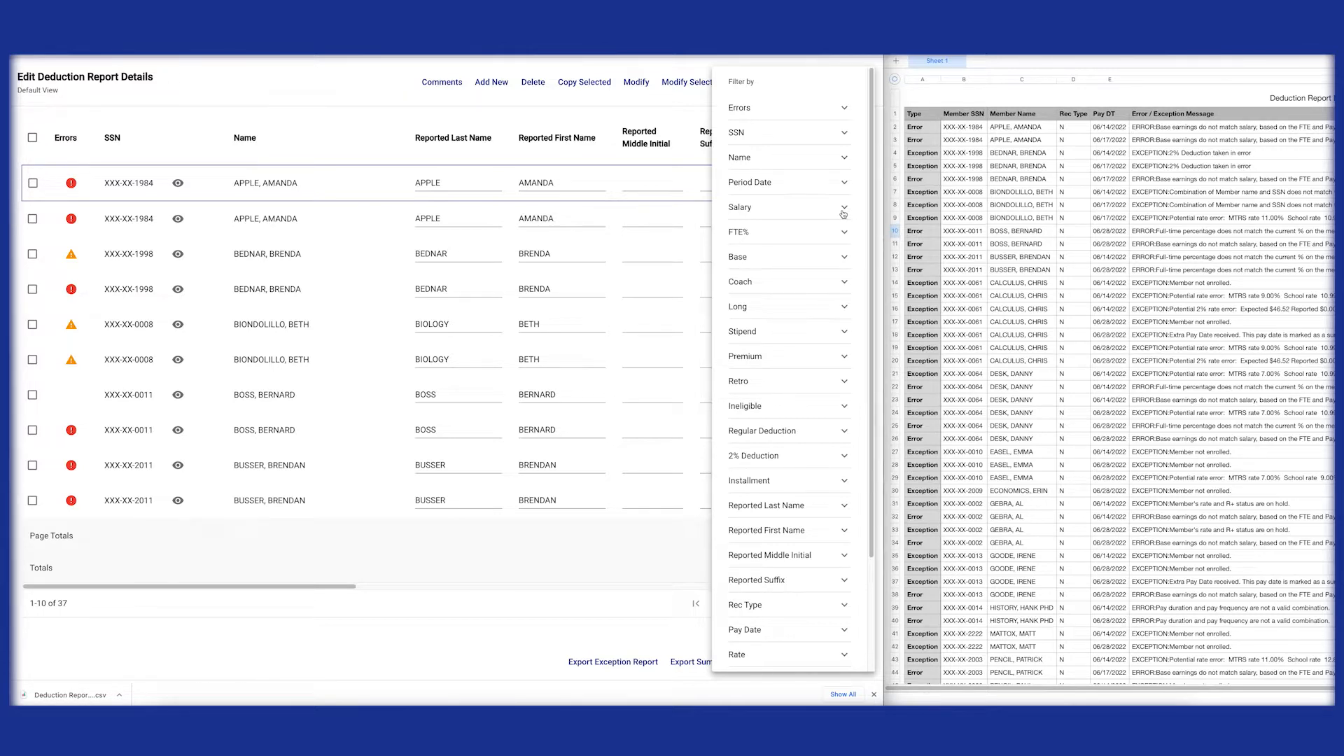
{"action": "left_click", "coordinate": [847, 631]}
{"action": "scroll", "coordinate": [768, 648], "scroll_direction": "down", "scroll_amount": 3}
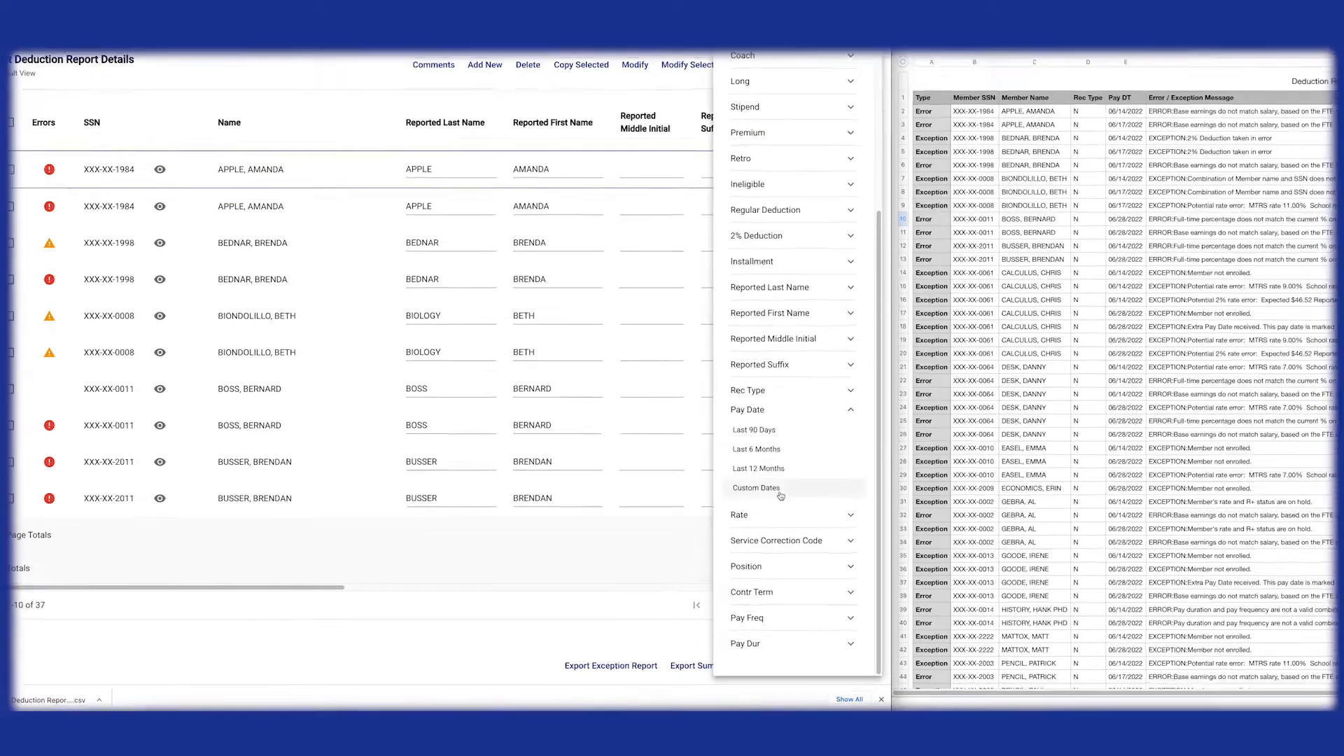
{"action": "left_click", "coordinate": [763, 492]}
{"action": "left_click", "coordinate": [762, 522]}
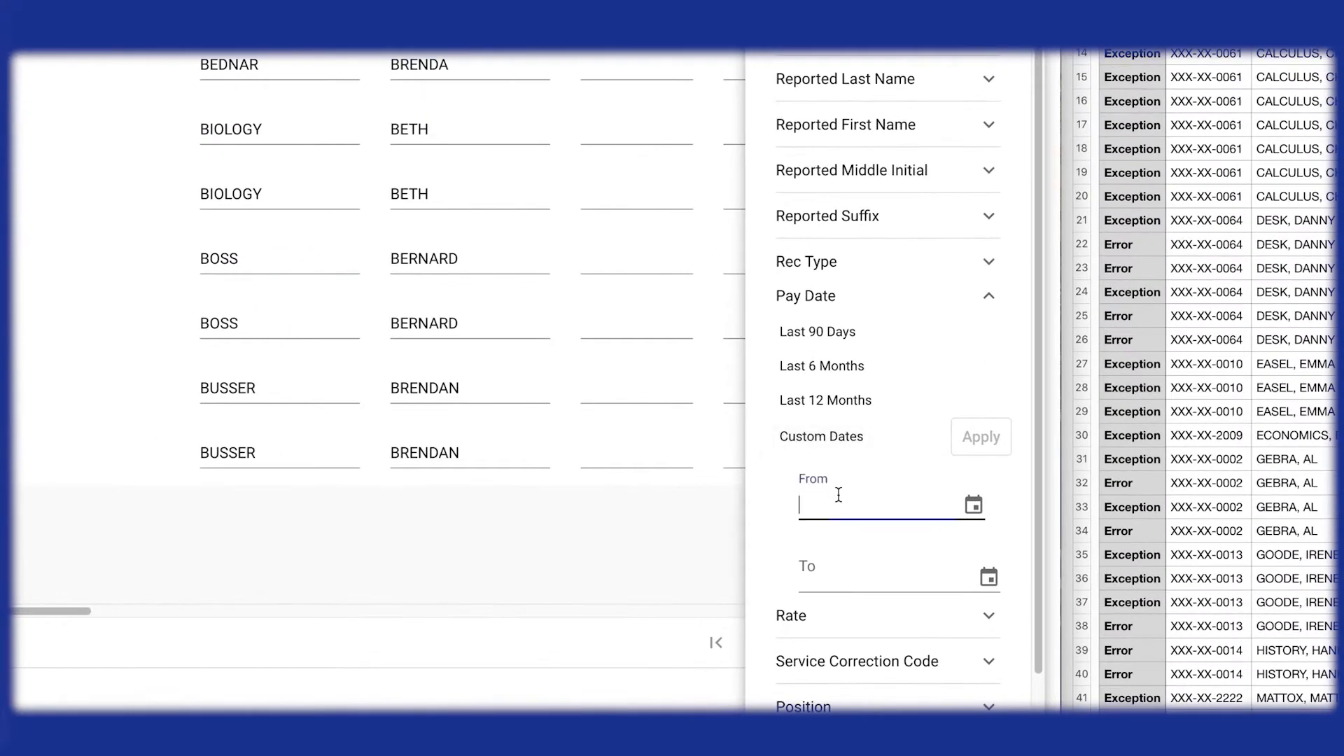
{"action": "type", "text": "06172022"}
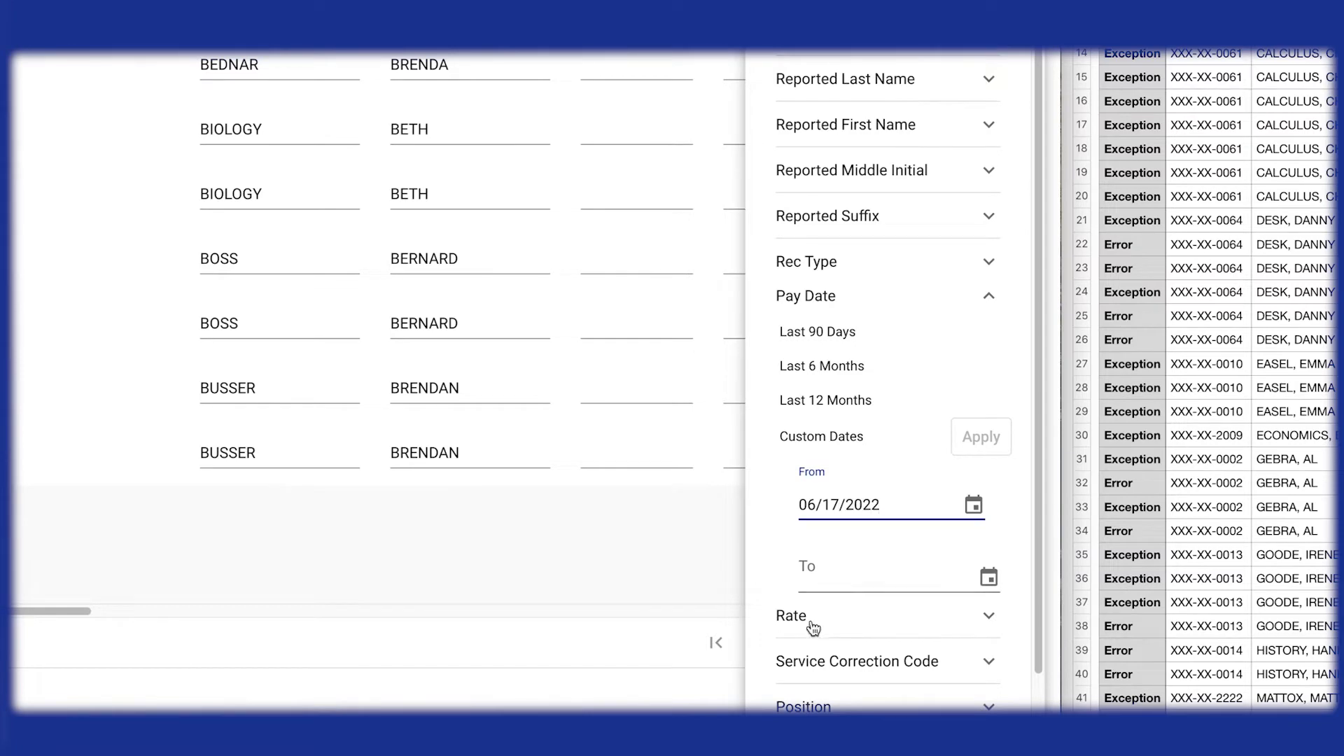
{"action": "left_click", "coordinate": [825, 573]}
{"action": "type", "text": "06/17/2022"}
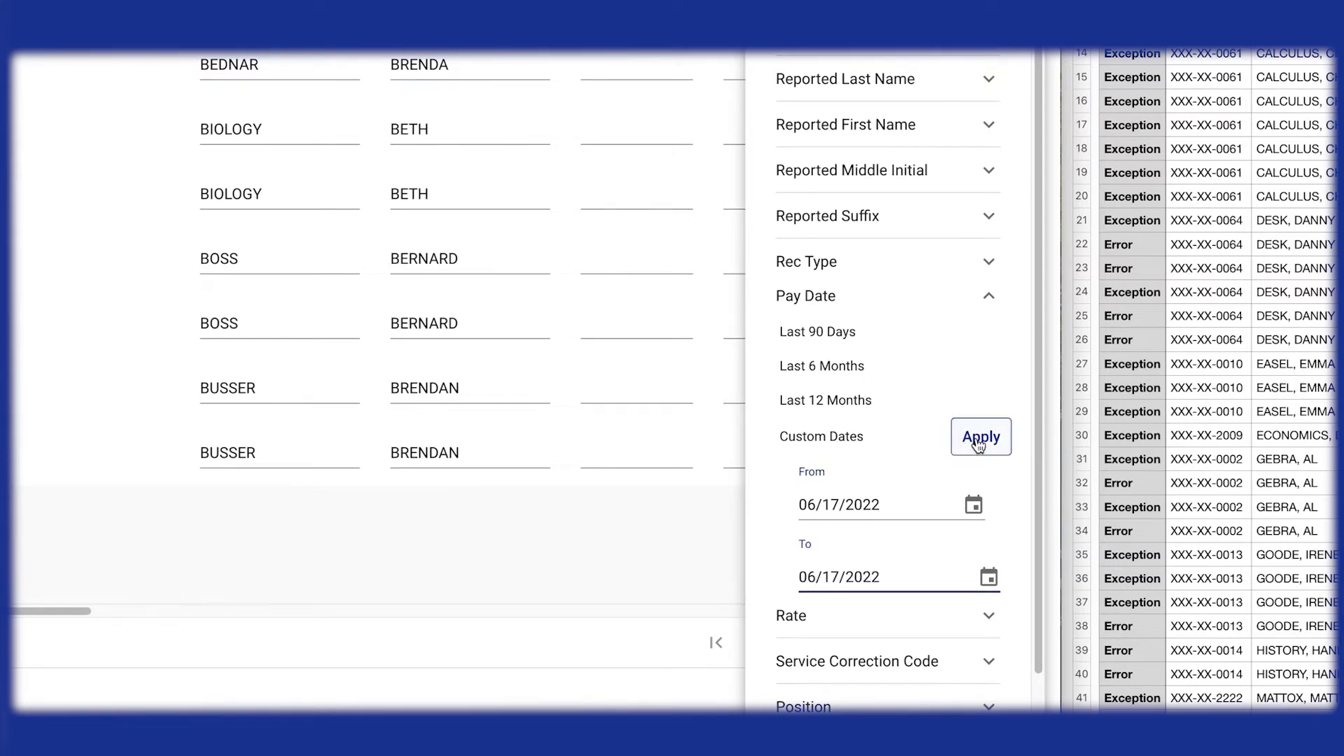
{"action": "left_click", "coordinate": [973, 447]}
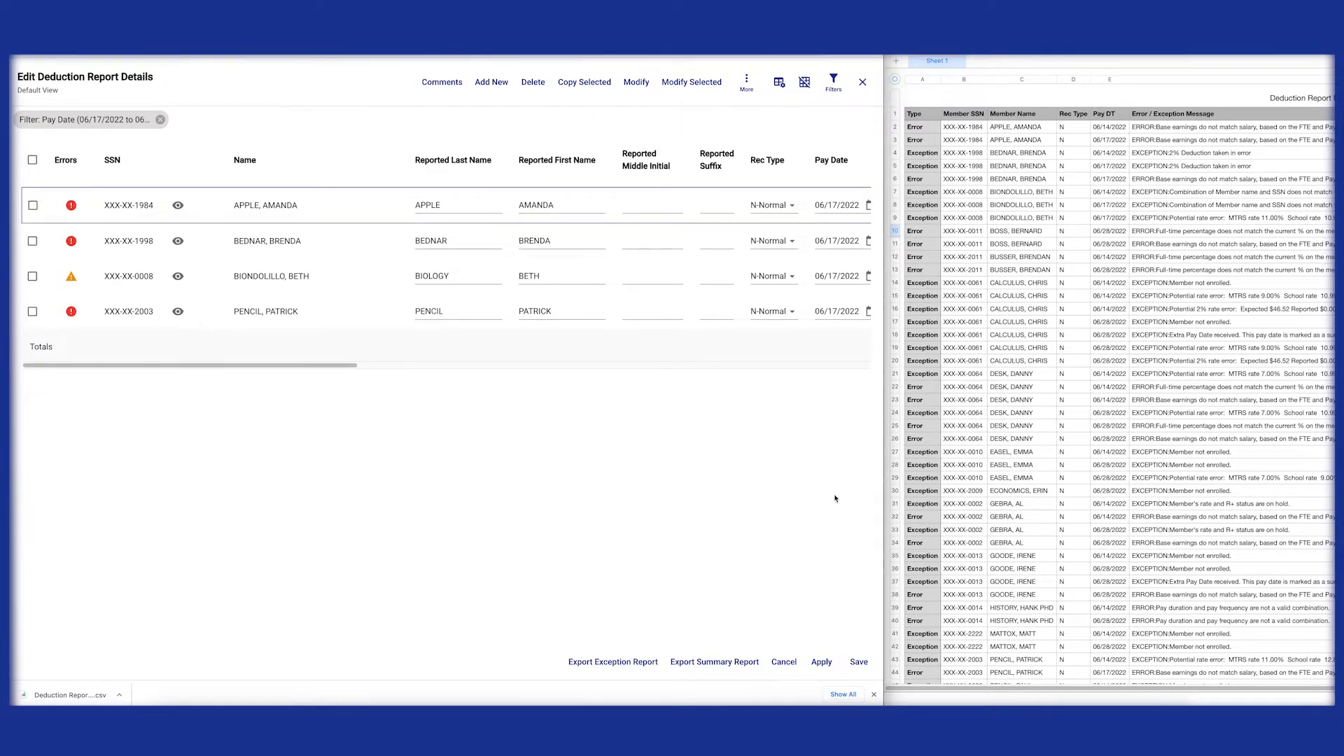
Step: Add an Errors filter for "Base earnings do not match salary based on reported FTE and Pay Frequency"
{"action": "left_click", "coordinate": [835, 84]}
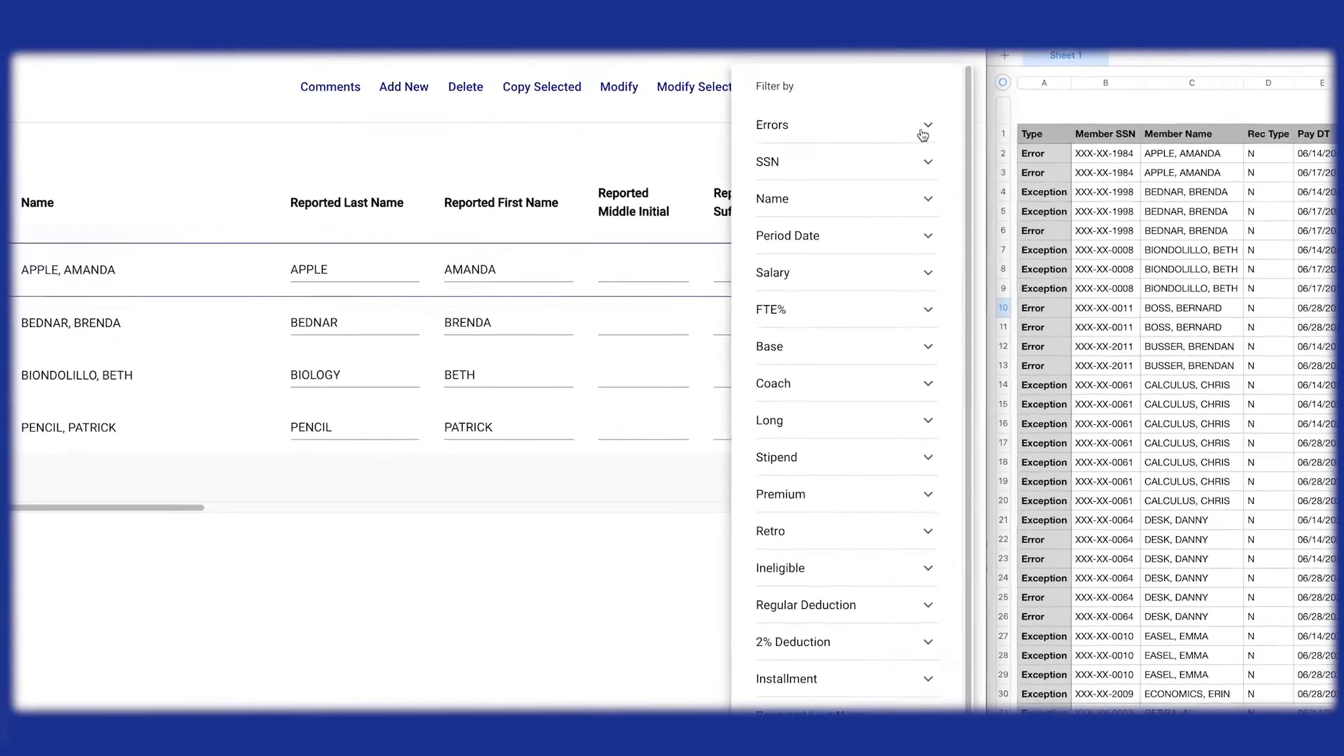
{"action": "left_click", "coordinate": [846, 102]}
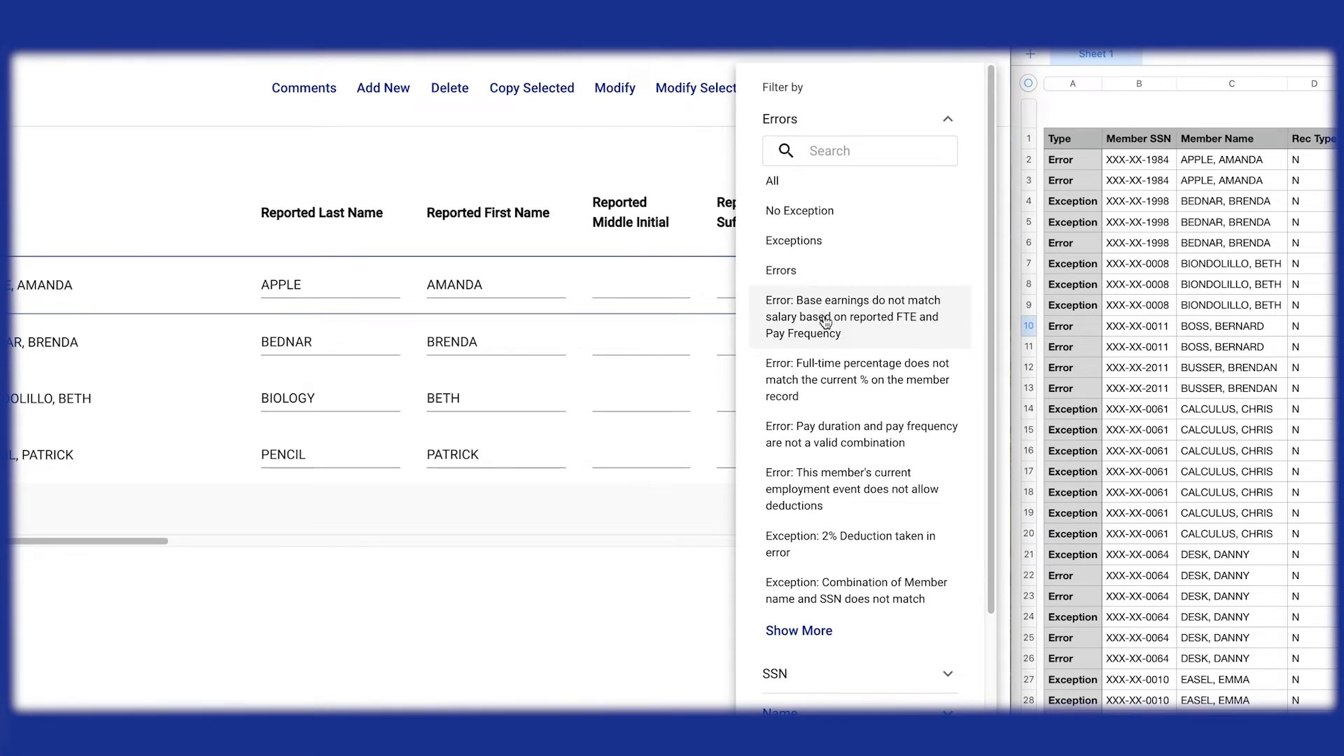
{"action": "left_click", "coordinate": [826, 320]}
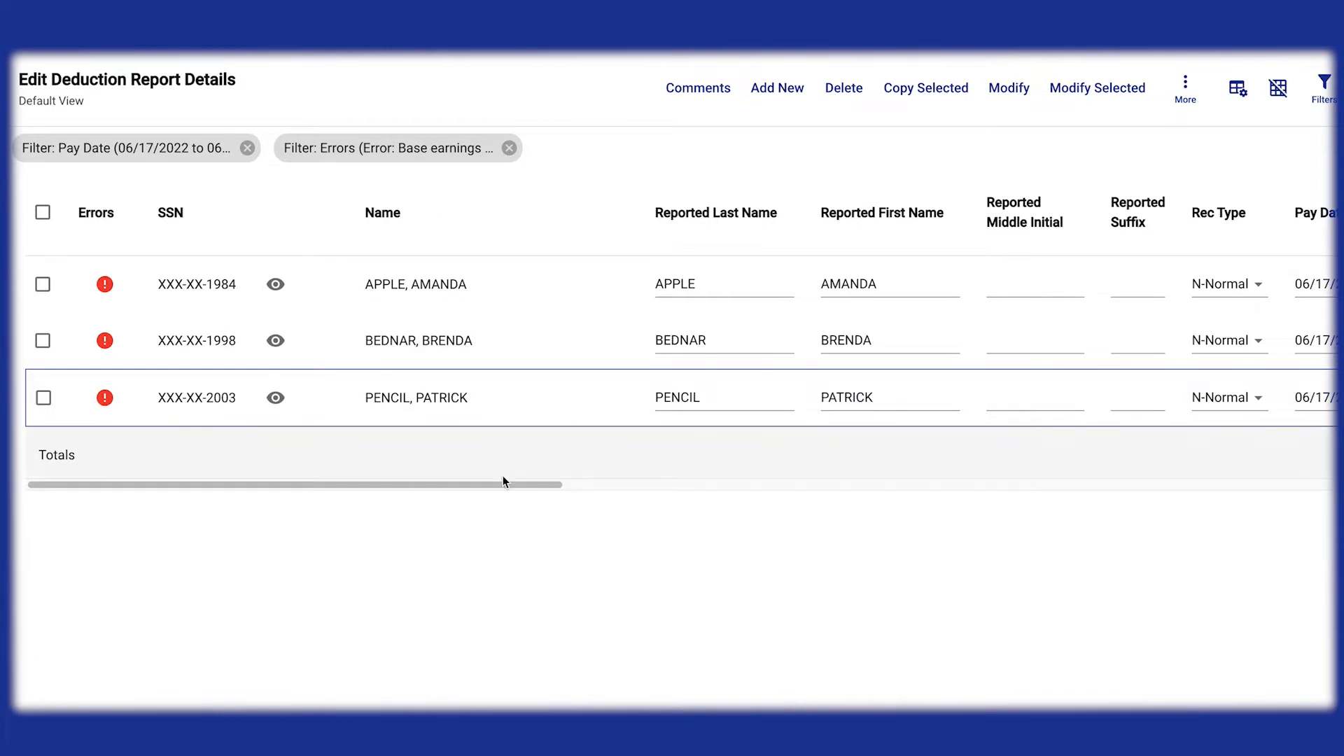
Step: Set the Pay Duration to LS for all three filtered records
{"action": "left_click_drag", "start_coordinate": [502, 482], "coordinate": [879, 491]}
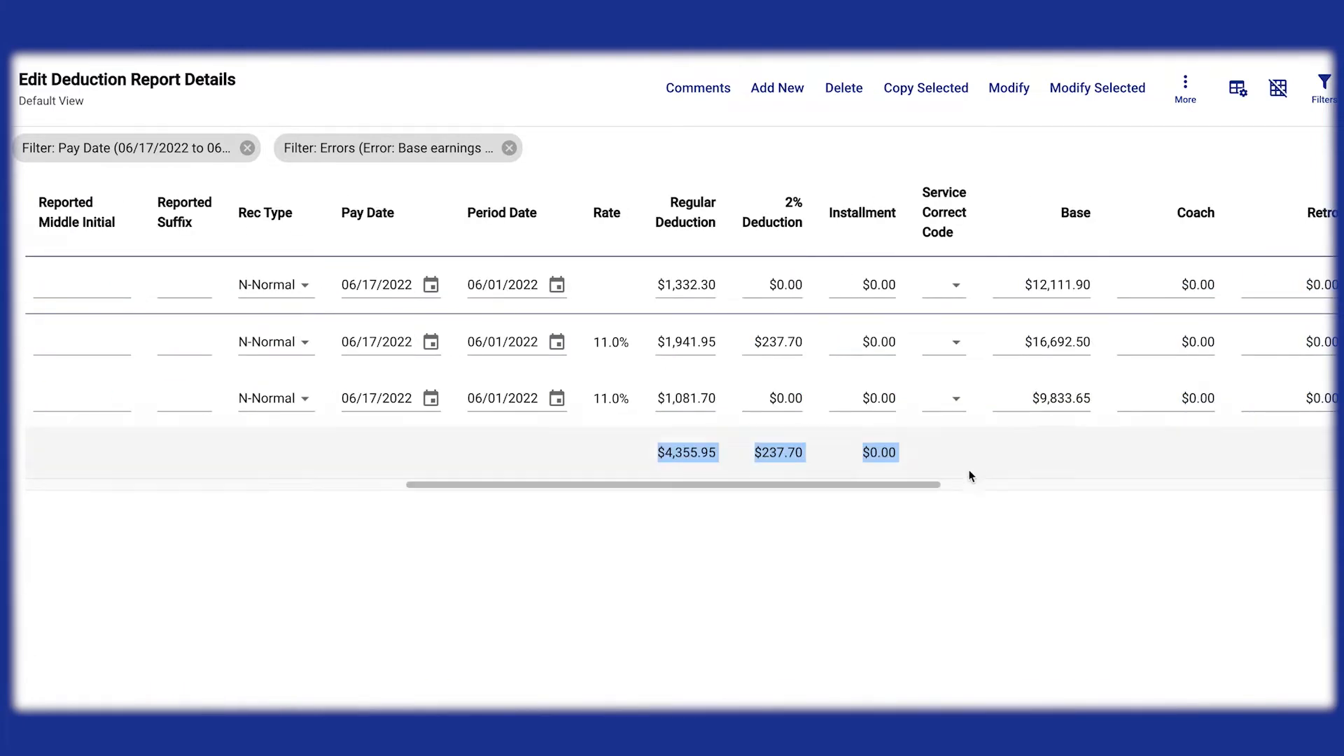
{"action": "left_click_drag", "start_coordinate": [934, 483], "coordinate": [1299, 492]}
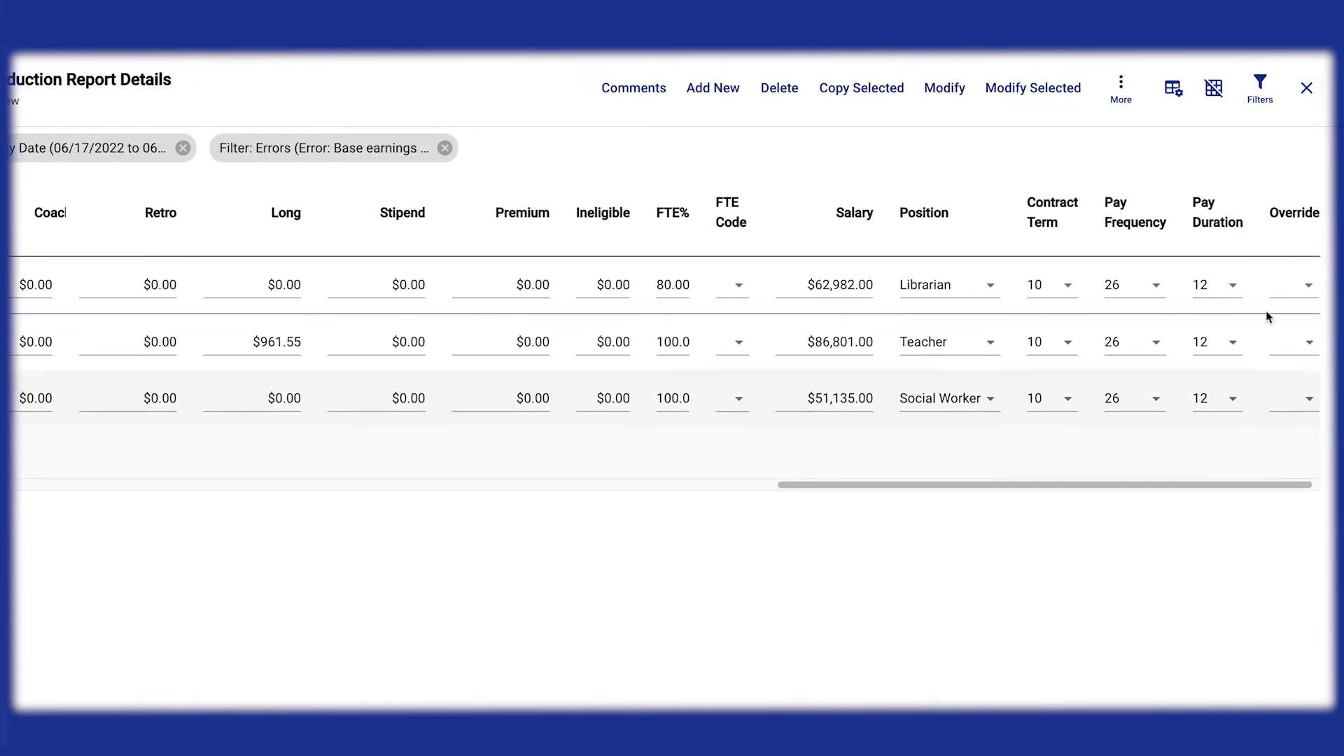
{"action": "left_click", "coordinate": [1213, 292]}
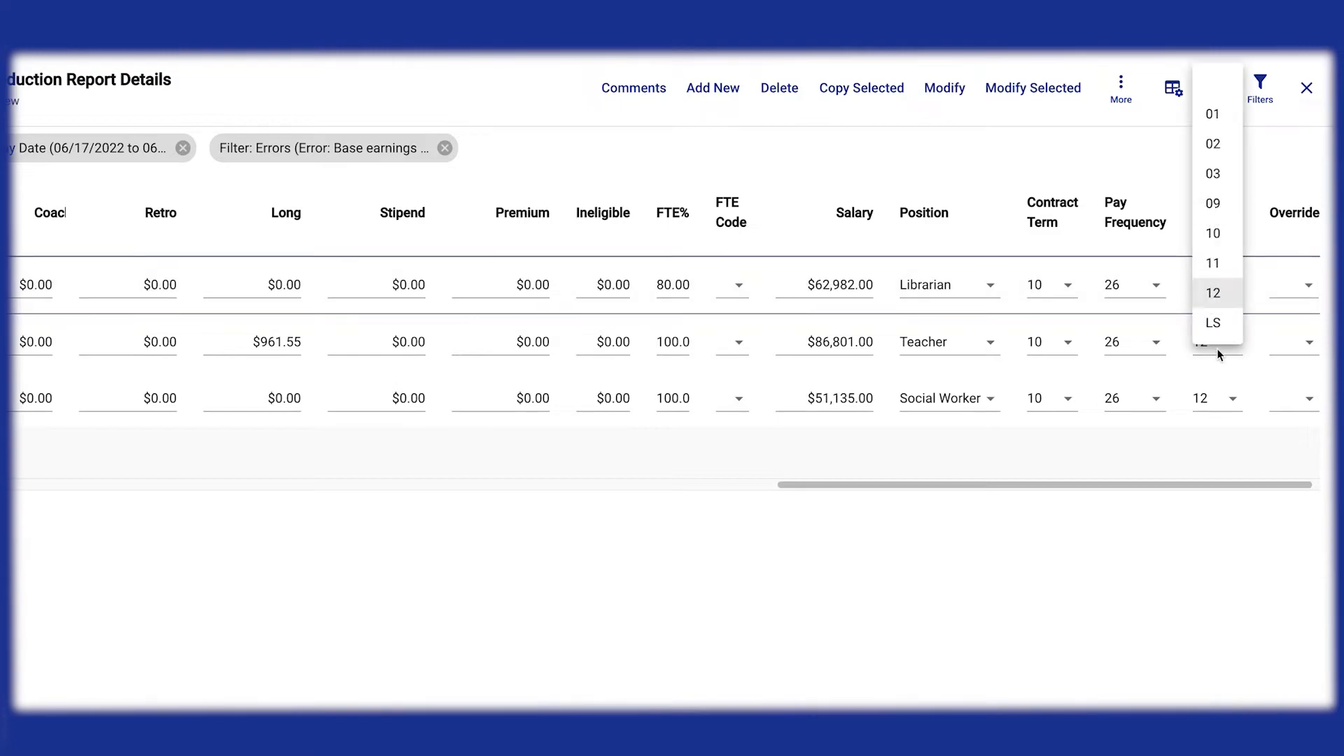
{"action": "left_click", "coordinate": [1222, 335]}
{"action": "left_click", "coordinate": [1217, 350]}
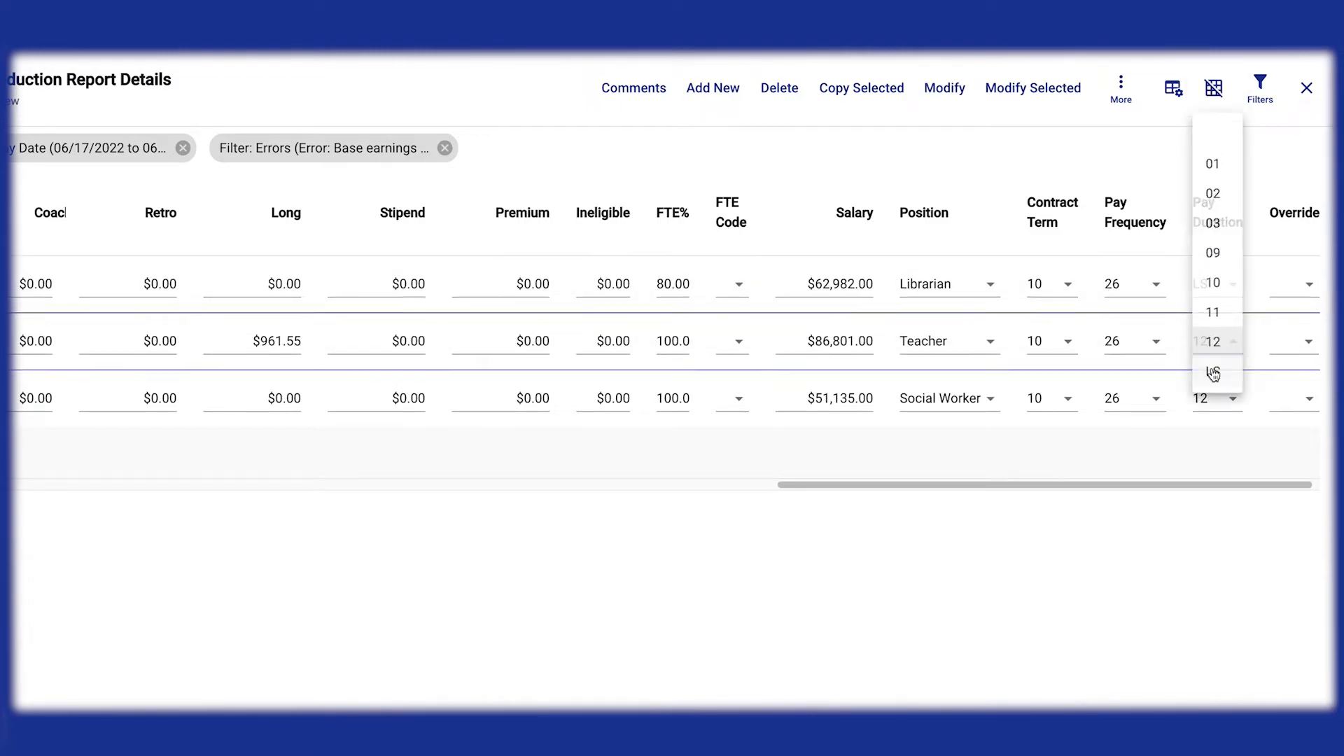
{"action": "left_click", "coordinate": [1215, 369]}
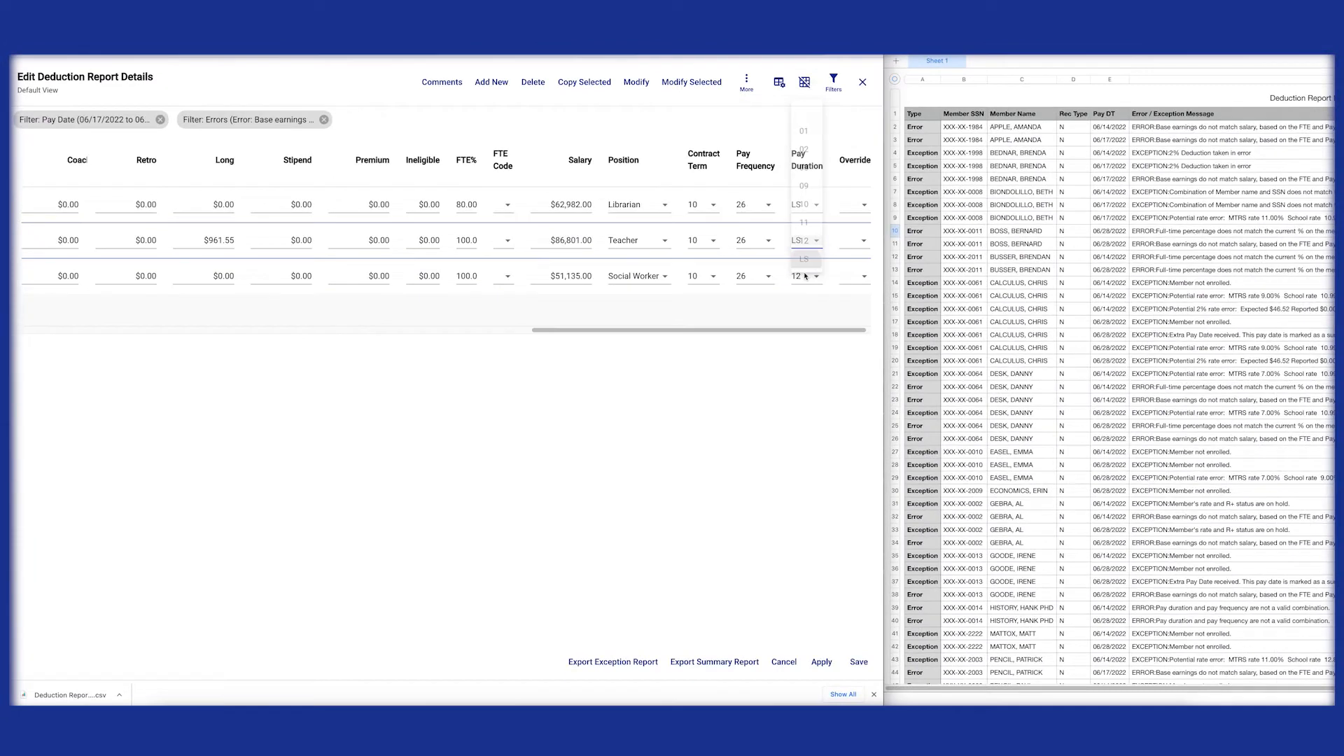
{"action": "left_click", "coordinate": [805, 277]}
{"action": "left_click", "coordinate": [804, 295]}
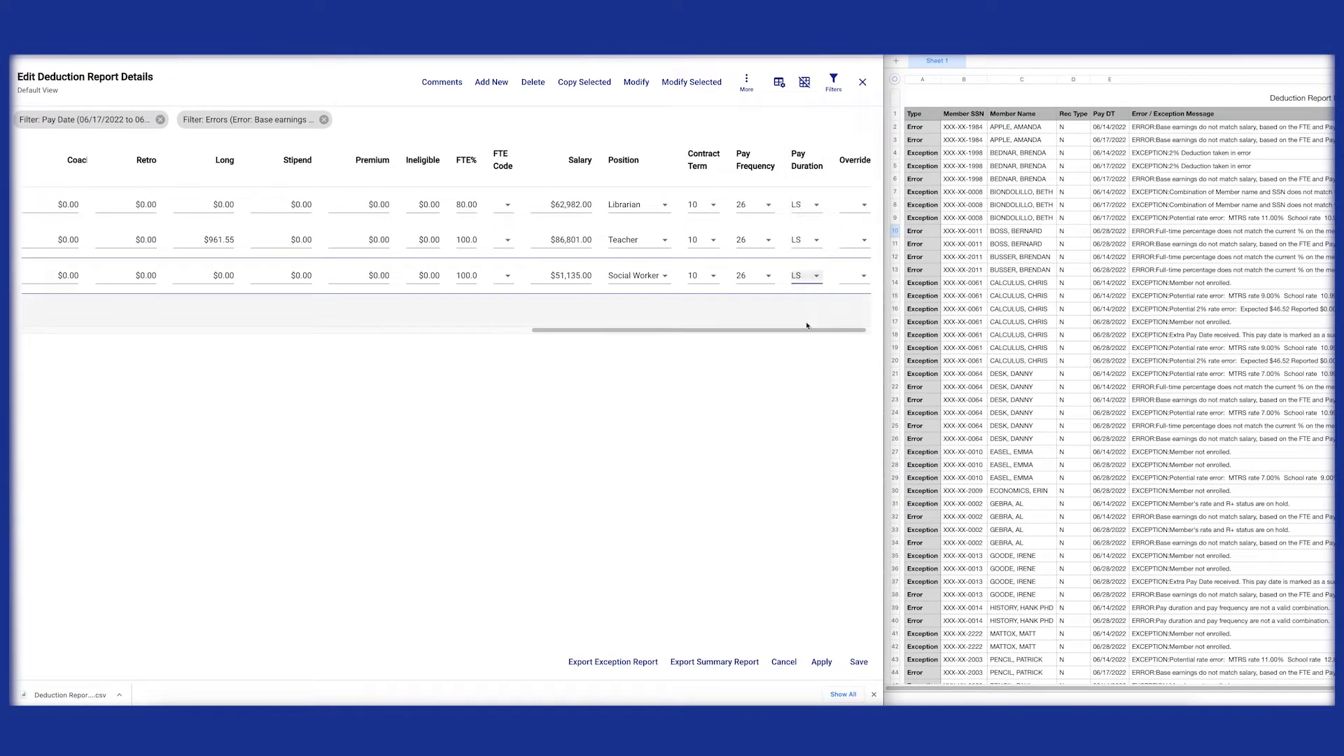
Step: Clear both active filters and filter by the error "Full-time percentage does not match the current % on the member record"
{"action": "left_click", "coordinate": [325, 120]}
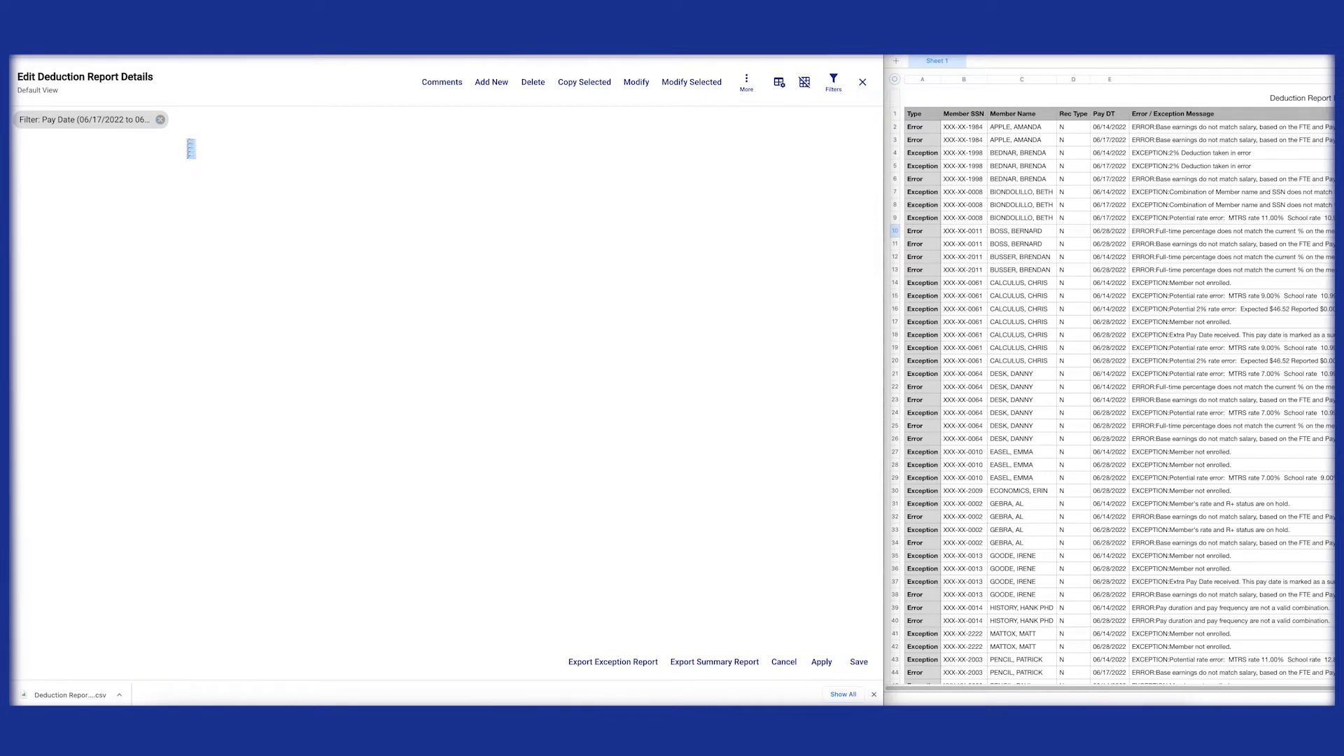
{"action": "left_click", "coordinate": [160, 120]}
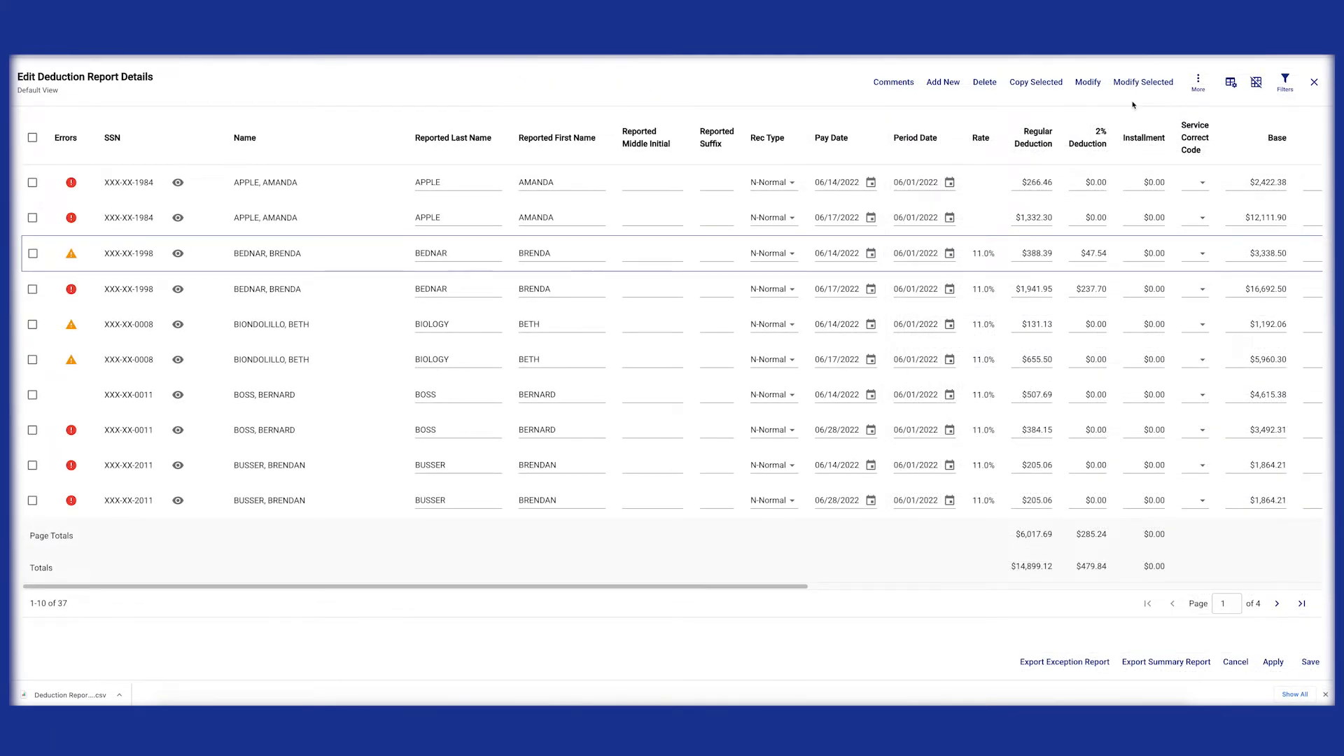
{"action": "left_click", "coordinate": [1287, 84]}
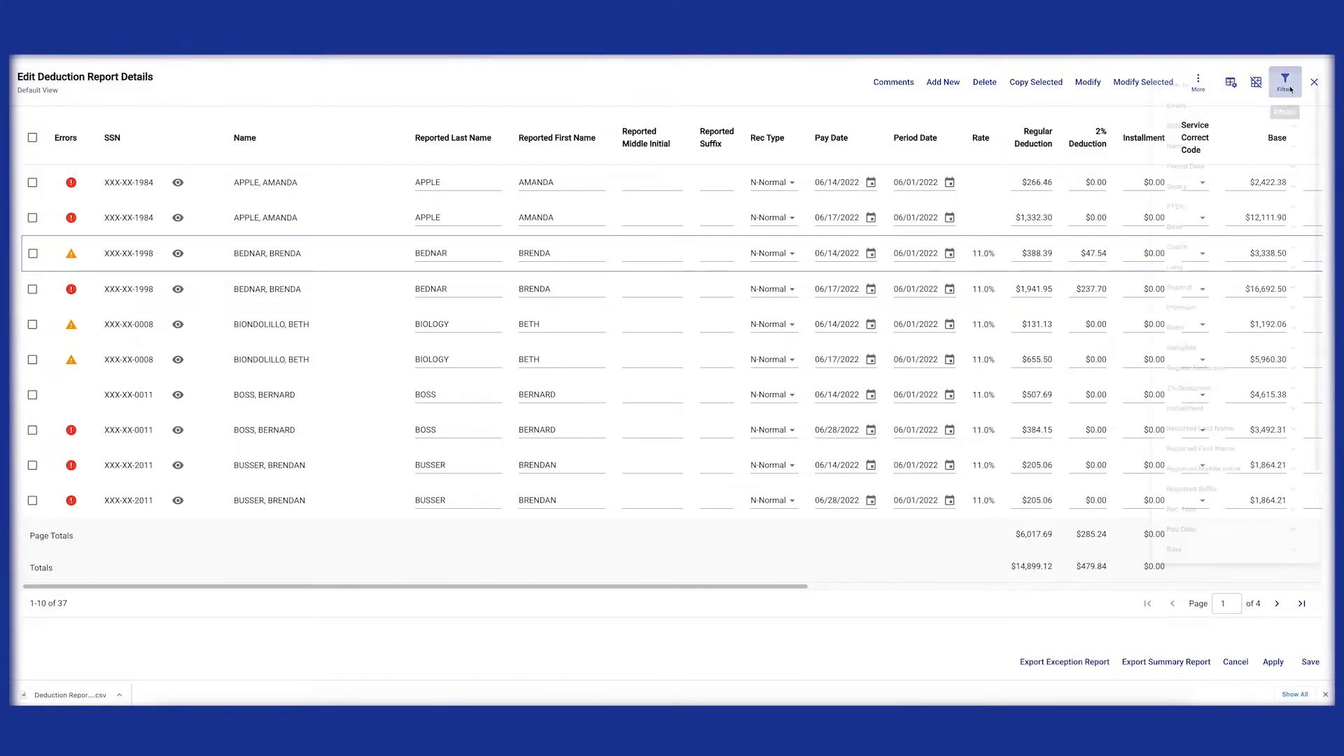
{"action": "left_click", "coordinate": [1298, 108]}
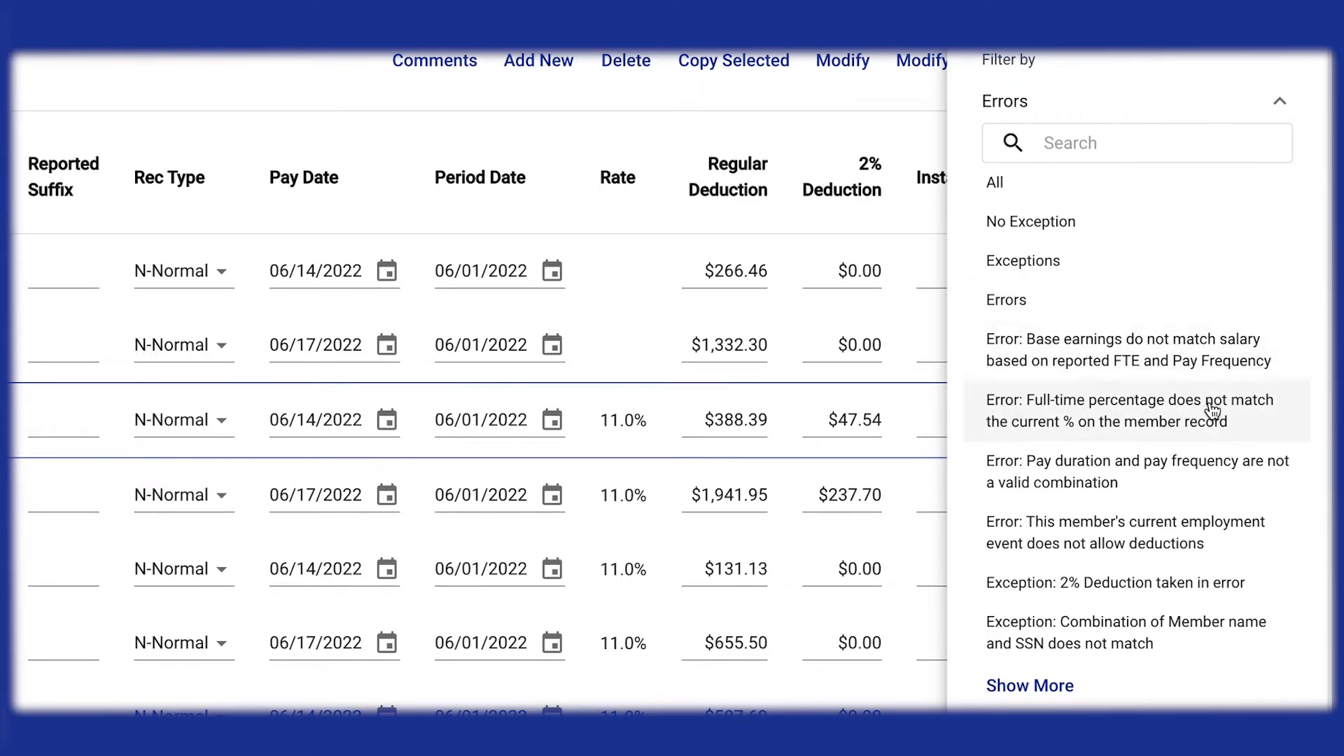
{"action": "left_click", "coordinate": [1054, 683]}
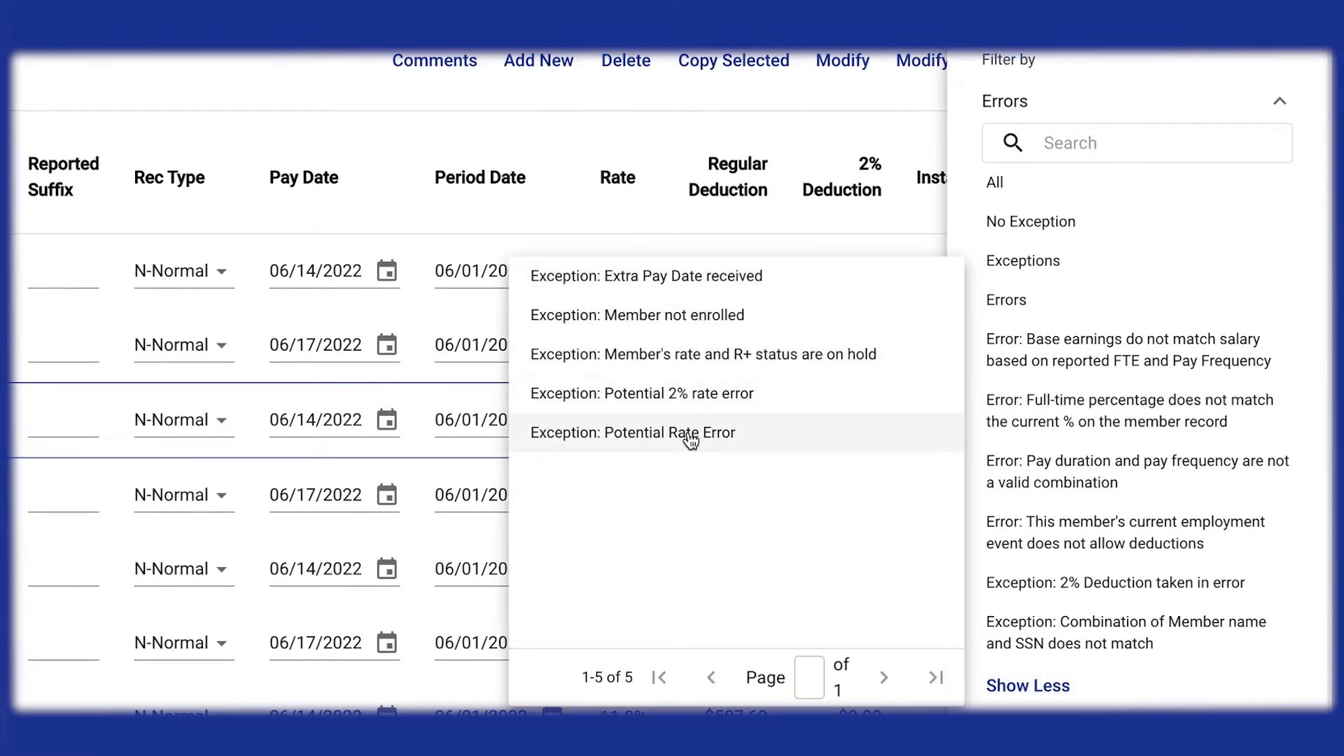
{"action": "left_click", "coordinate": [1280, 257]}
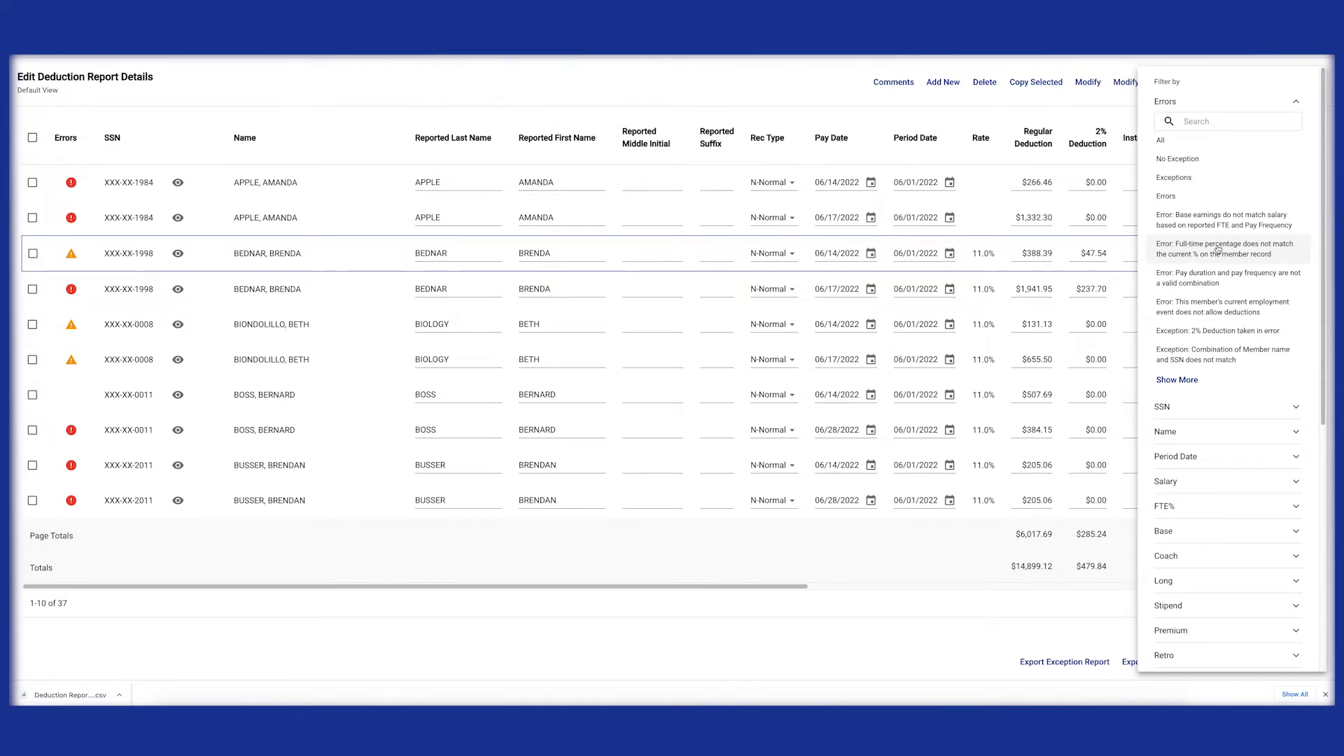
{"action": "left_click", "coordinate": [1218, 250]}
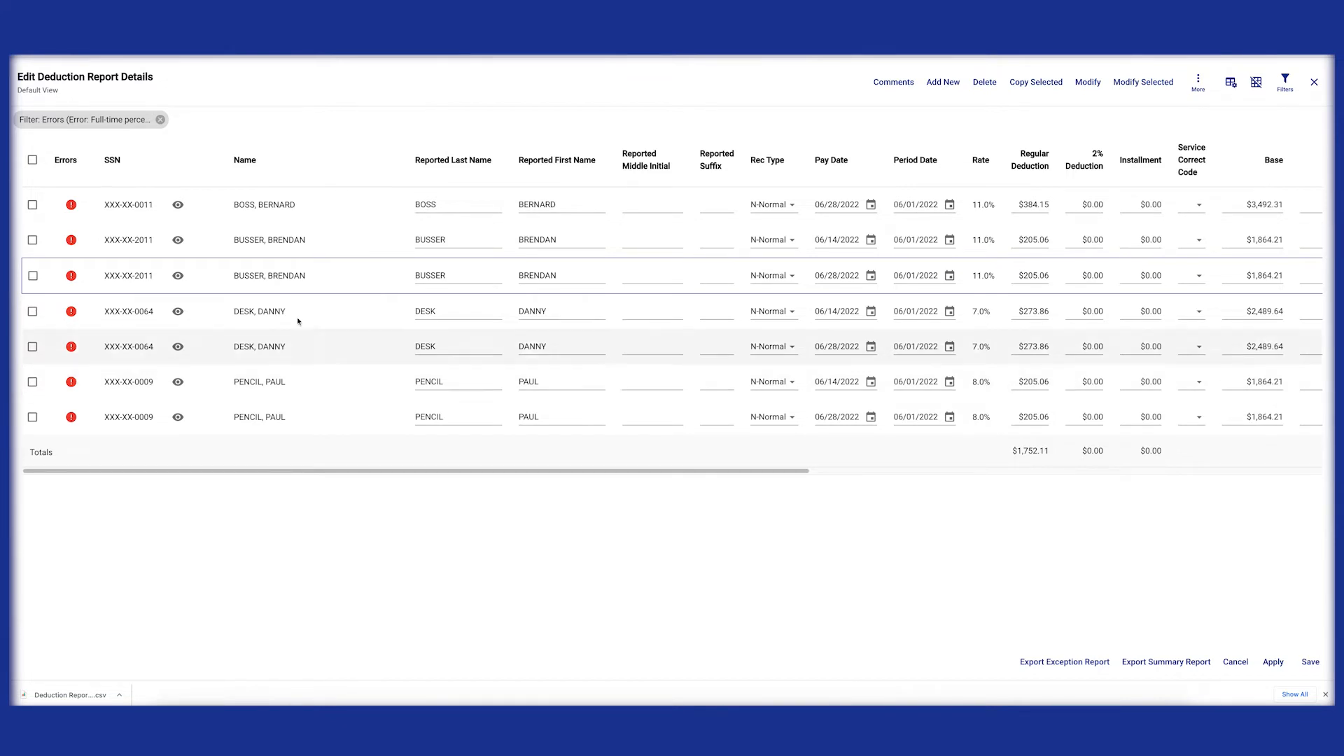
Step: Replace the full-time percentage filter with the general Errors option so only records with errors are listed
{"action": "left_click", "coordinate": [161, 121]}
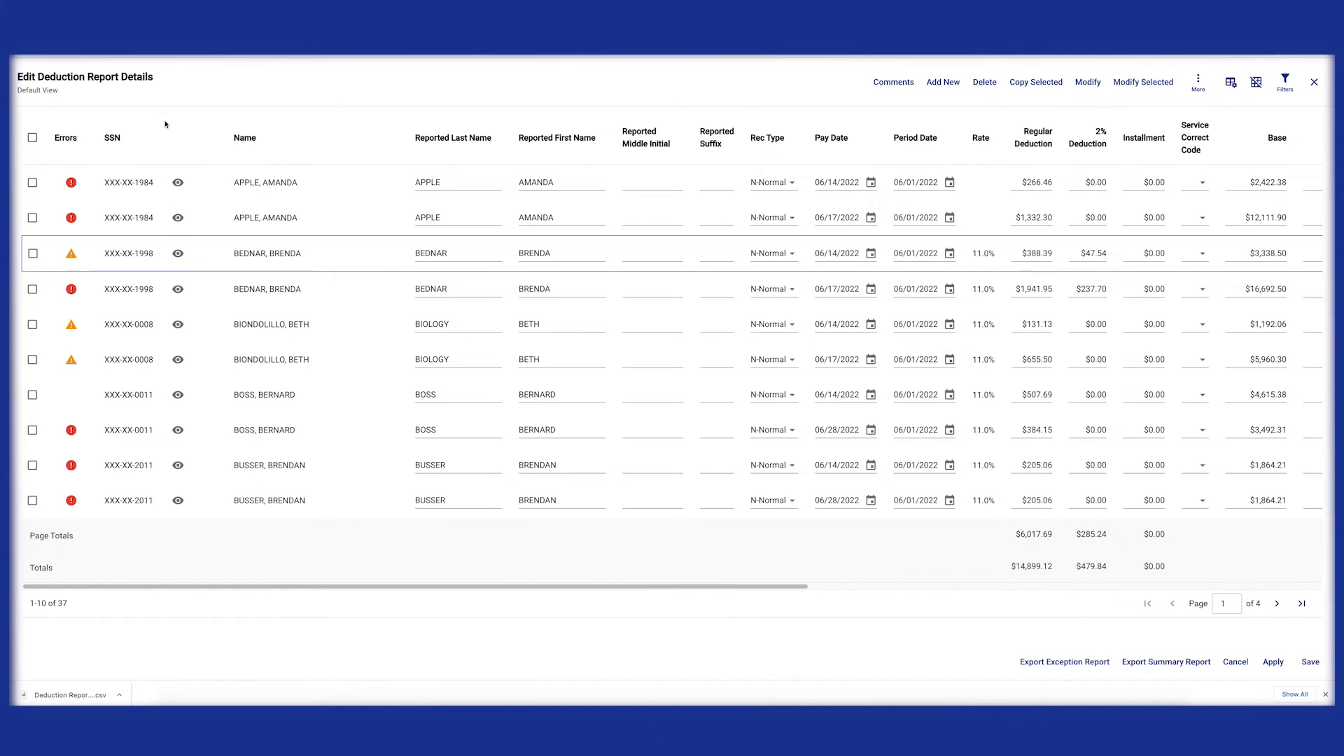
{"action": "left_click", "coordinate": [1285, 80]}
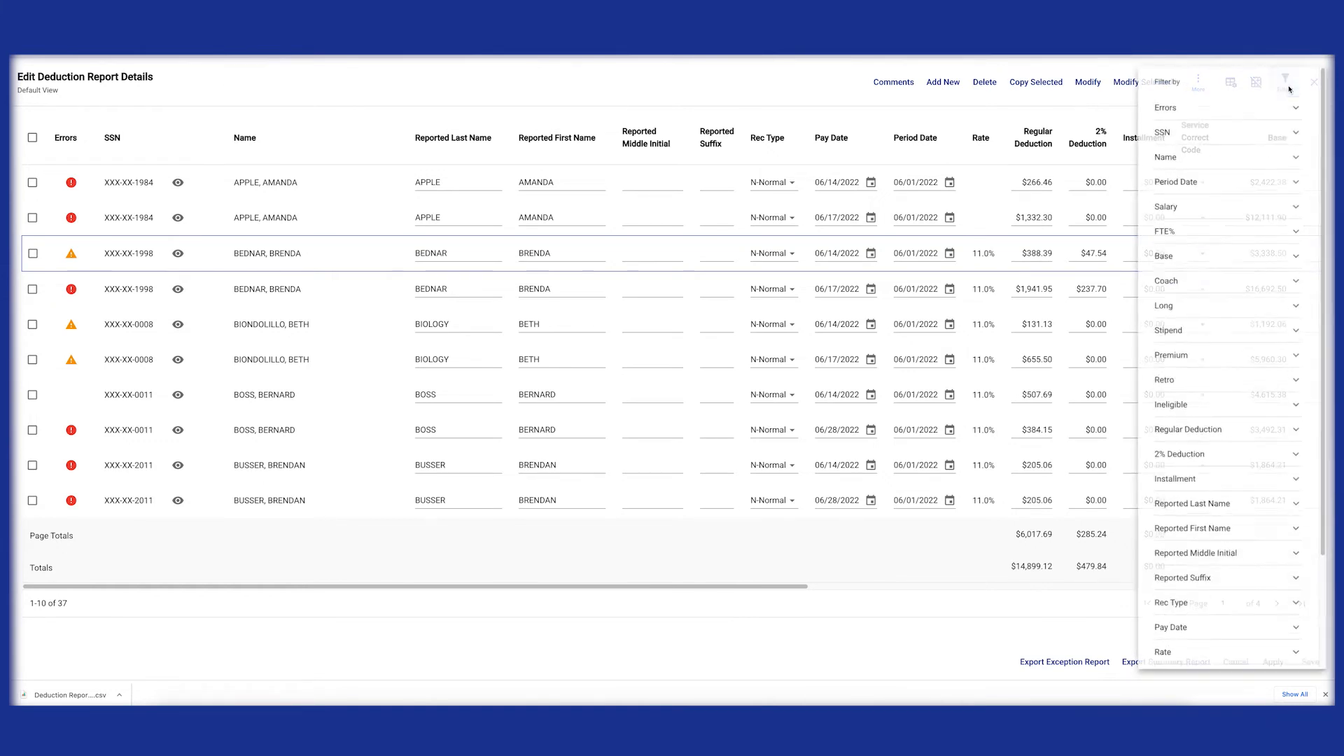
{"action": "left_click", "coordinate": [1231, 112]}
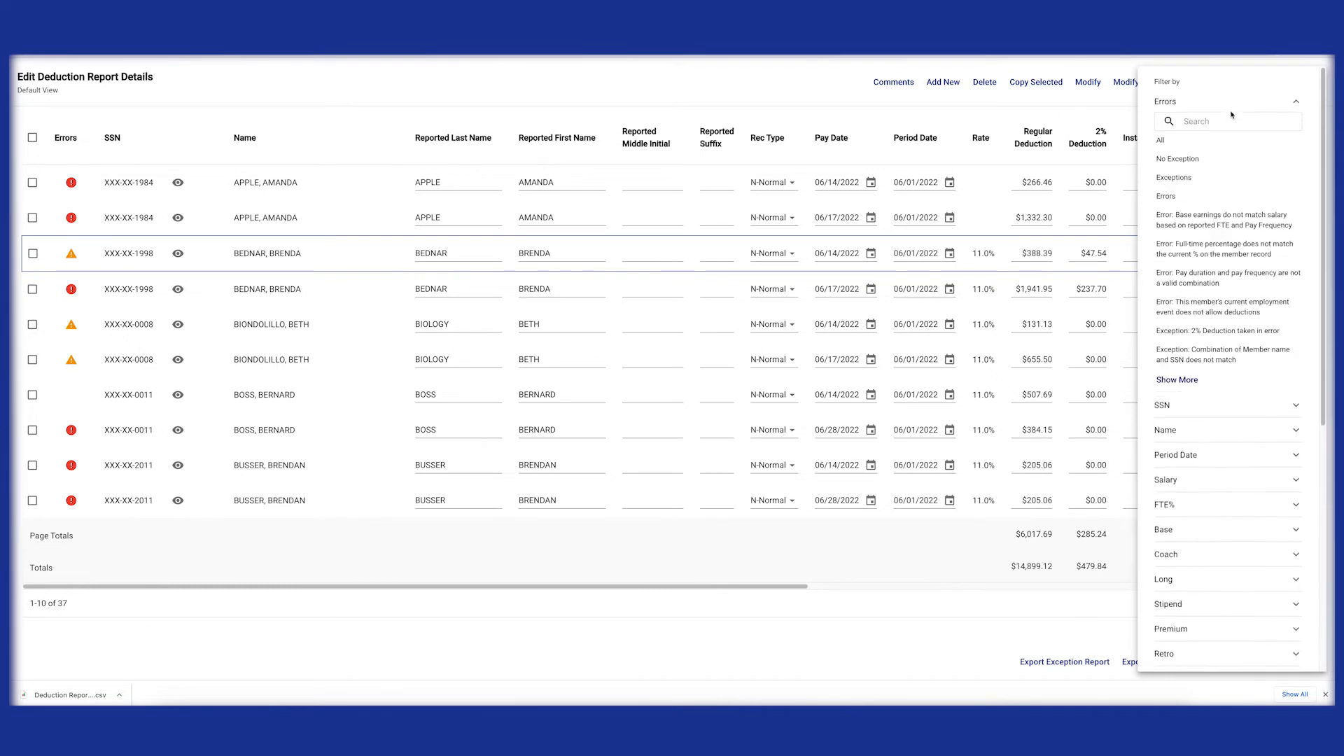
{"action": "left_click", "coordinate": [1183, 200]}
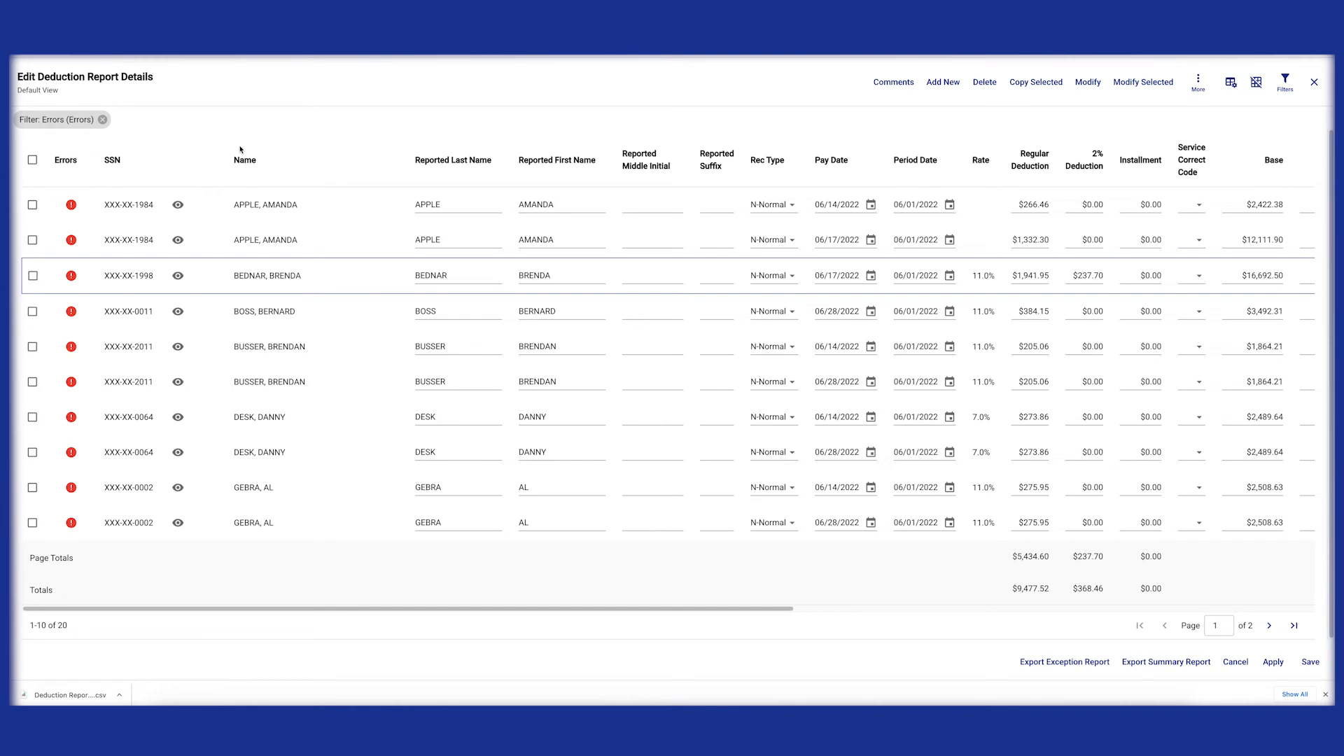
Step: Review the validation details of the first record's error and close them
{"action": "left_click", "coordinate": [70, 205]}
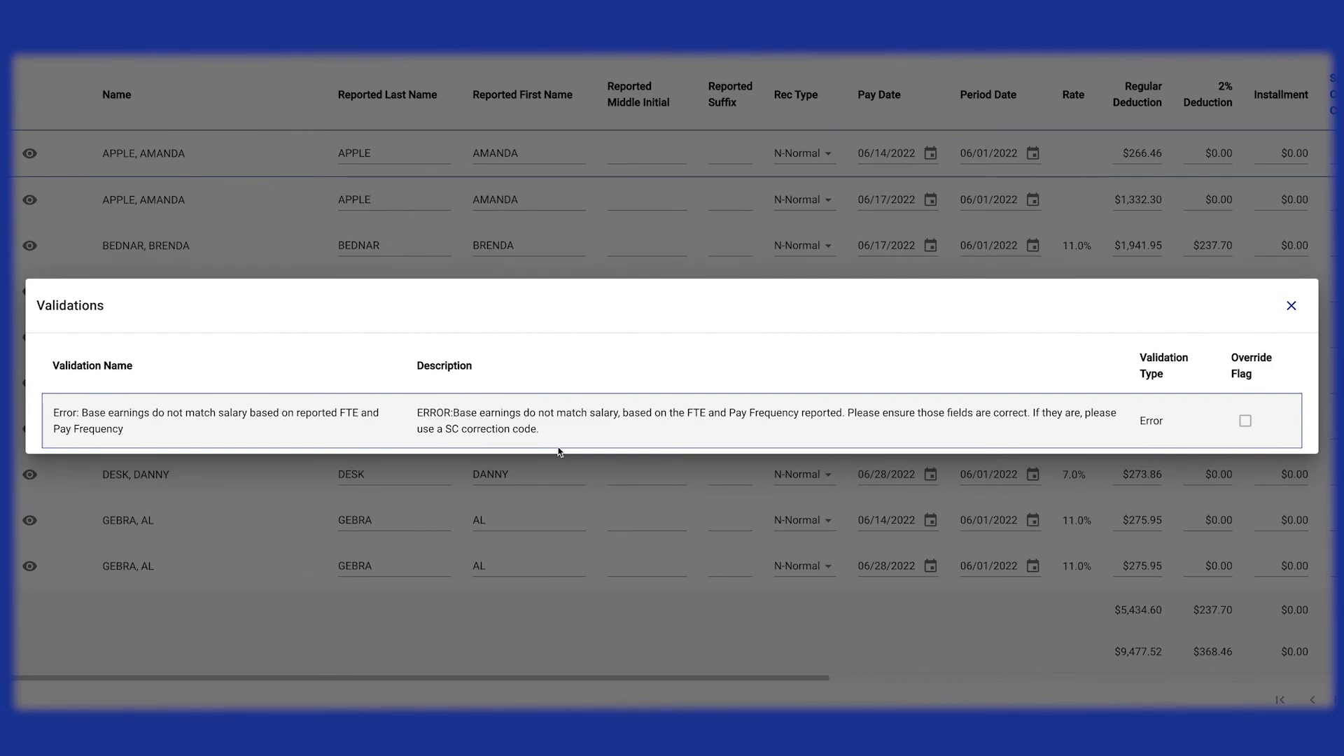
{"action": "left_click", "coordinate": [1292, 305]}
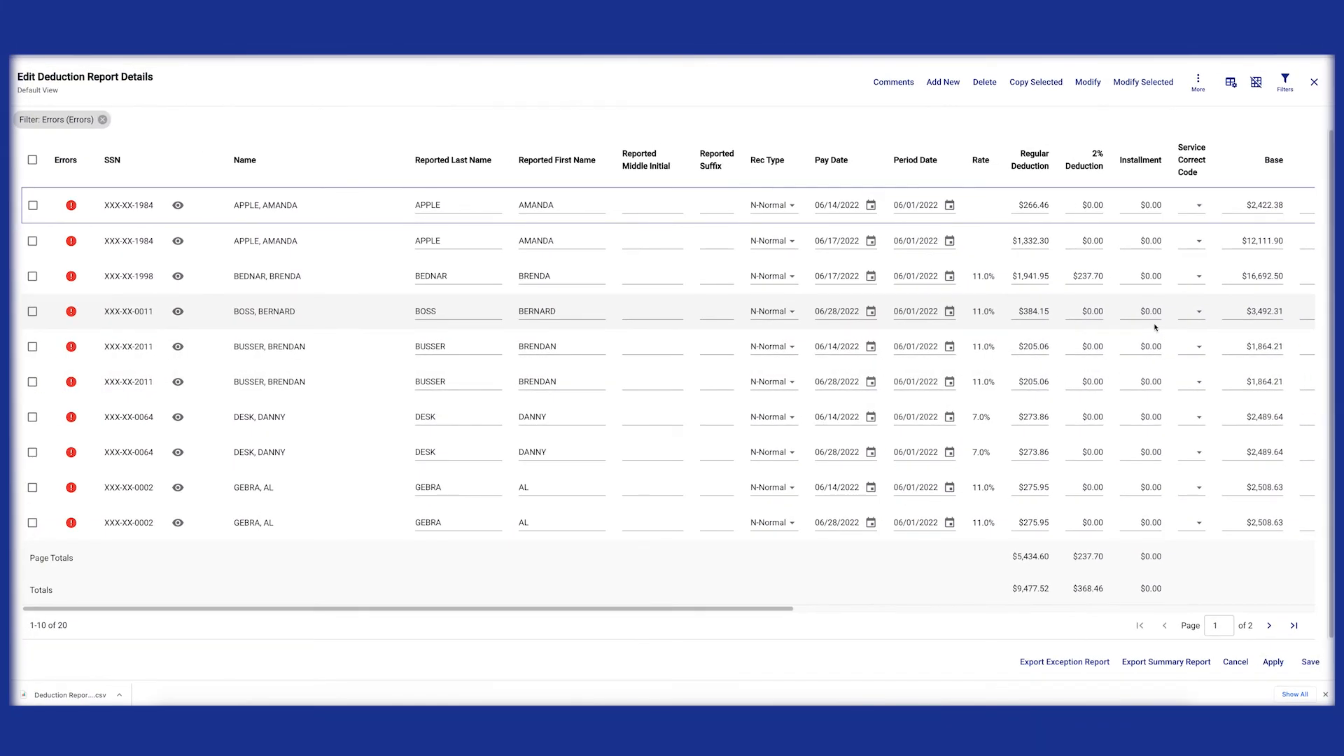